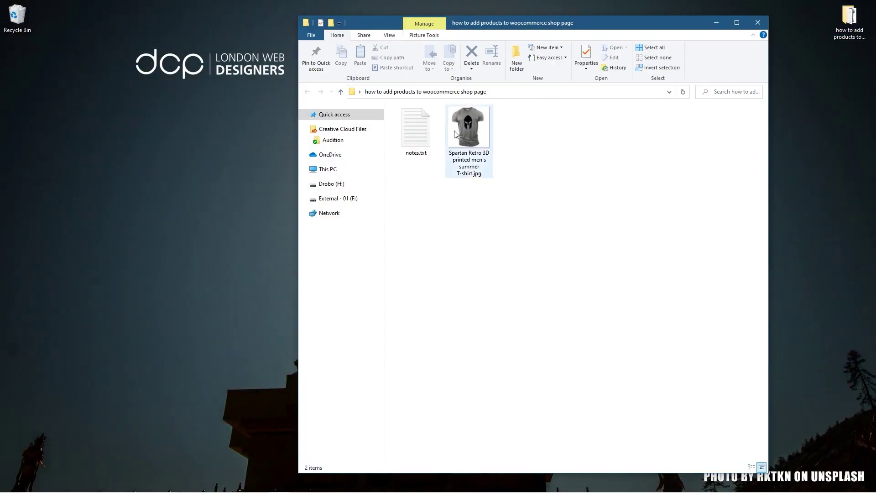
# Preview the T-shirt image, then open notes.txt in Notepad.
pyautogui.doubleClick(454, 132)
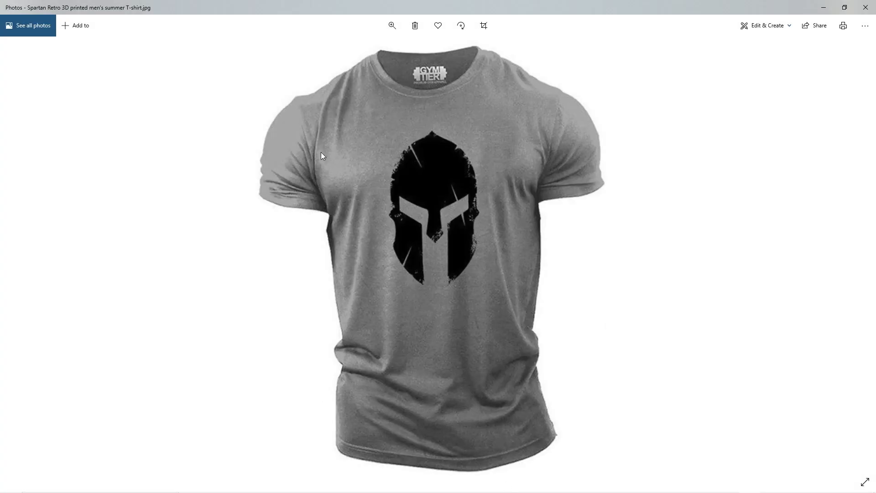
pyautogui.click(865, 8)
pyautogui.click(416, 135)
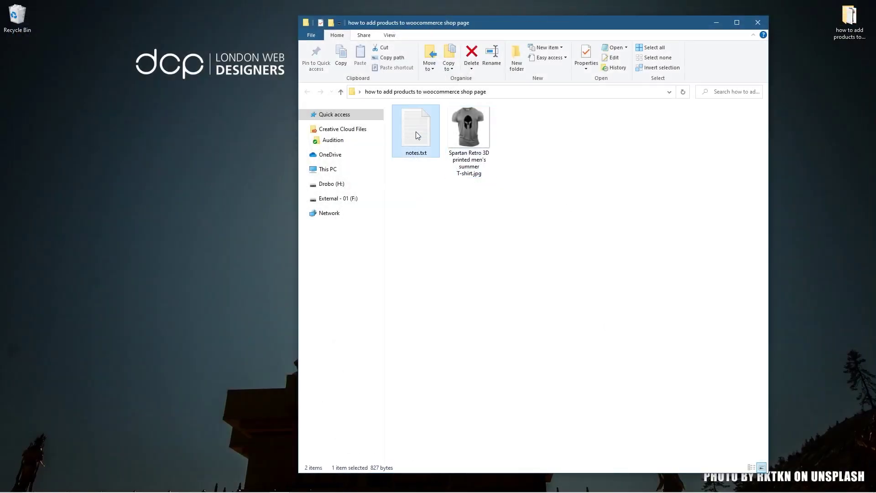
pyautogui.doubleClick(415, 132)
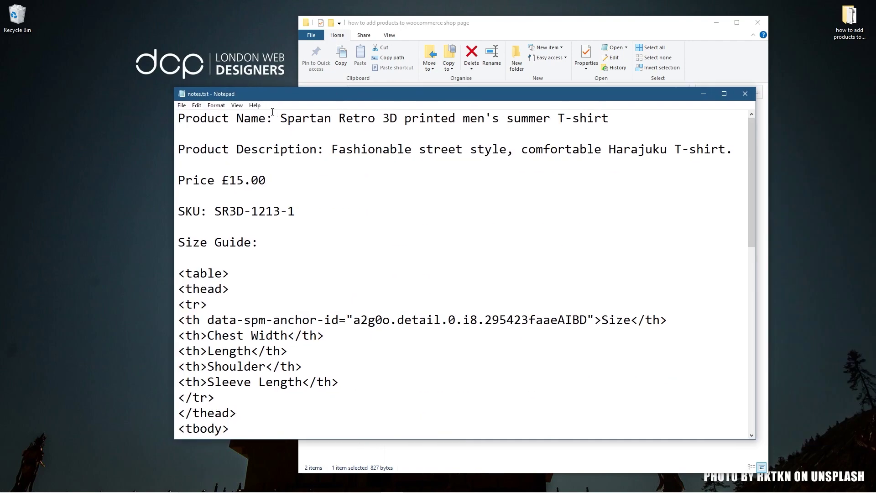
# Review the product name, description, price and SKU, close the notes, and move Explorer right.
pyautogui.moveTo(266, 119); pyautogui.dragTo(426, 126)
pyautogui.moveTo(321, 149); pyautogui.dragTo(397, 149)
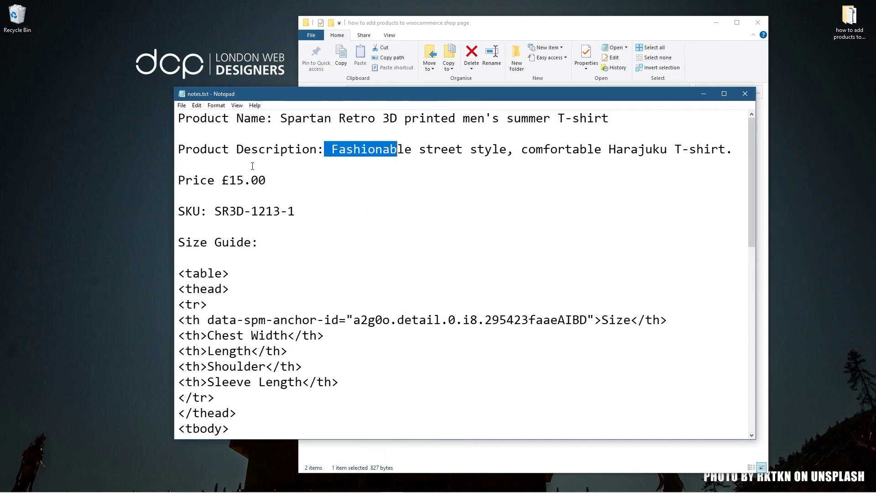
pyautogui.moveTo(222, 180); pyautogui.dragTo(265, 179)
pyautogui.moveTo(222, 211); pyautogui.dragTo(287, 212)
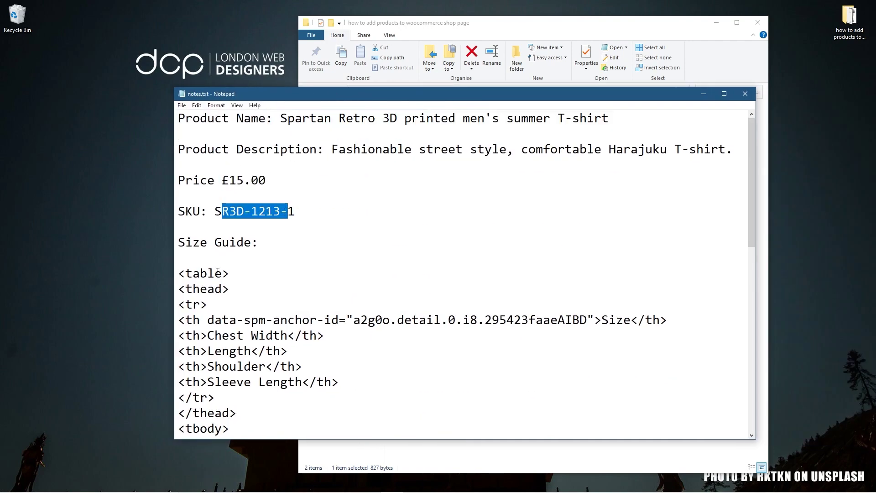
pyautogui.scroll(-10, 304, 399)
pyautogui.scroll(10, 305, 395)
pyautogui.click(745, 94)
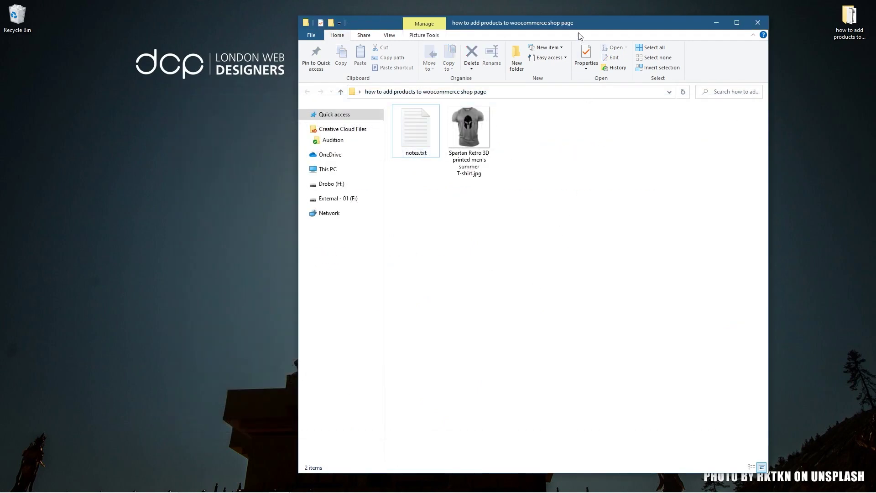
pyautogui.moveTo(579, 26); pyautogui.dragTo(681, 16)
# Bring the T-Shirt LoCo storefront forward and scroll through its home page.
pyautogui.moveTo(681, 488)
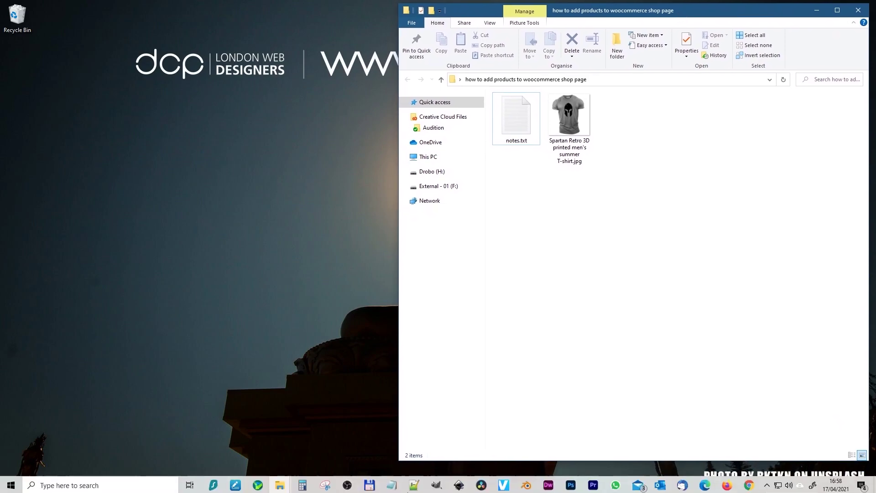
pyautogui.click(749, 484)
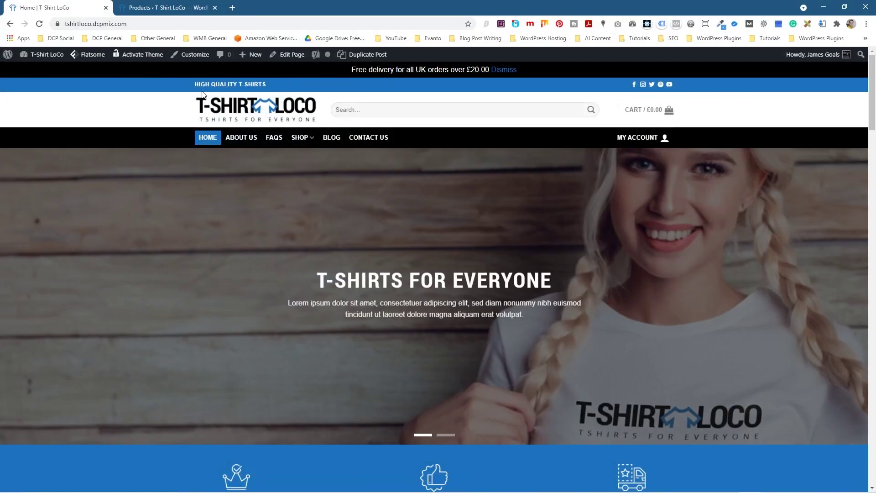
pyautogui.scroll(-15, 458, 337)
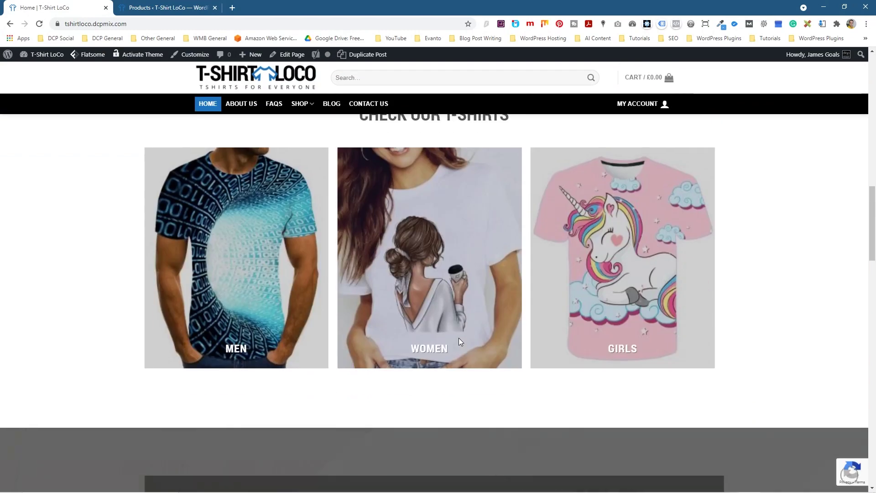
pyautogui.scroll(8, 459, 338)
pyautogui.scroll(2, 458, 338)
pyautogui.scroll(-8, 363, 313)
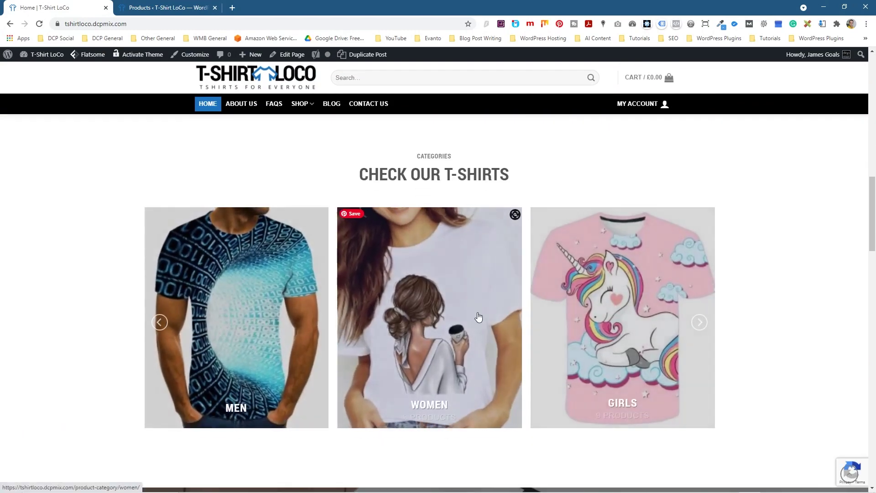
pyautogui.scroll(1, 242, 295)
pyautogui.scroll(6, 243, 294)
# Browse the shop's Men category, then go to the admin Products list.
pyautogui.moveTo(300, 105)
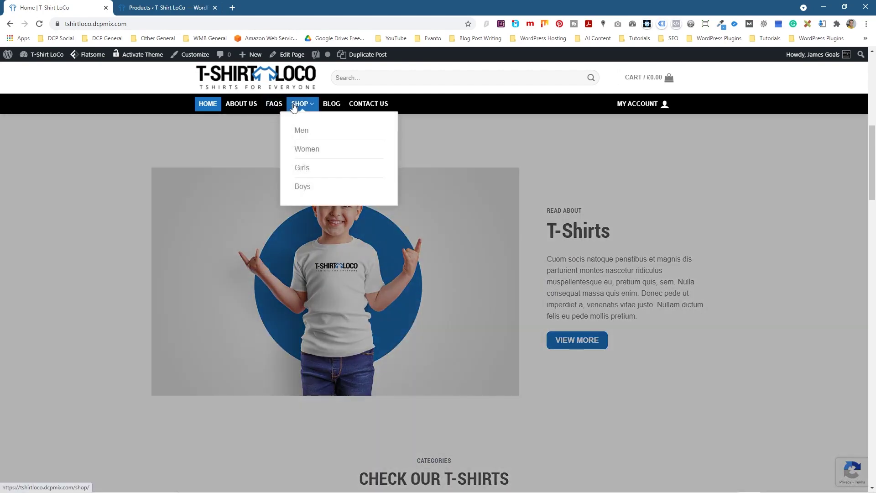
pyautogui.click(301, 133)
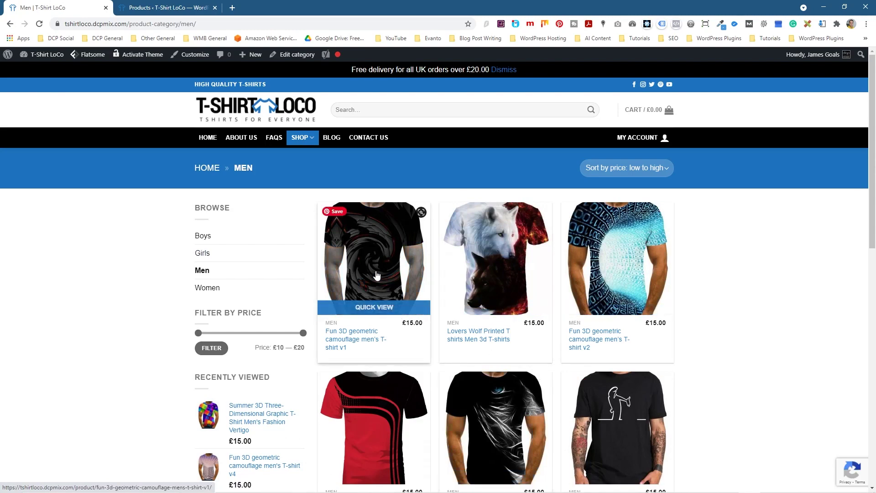
pyautogui.scroll(-6, 625, 402)
pyautogui.scroll(5, 402, 365)
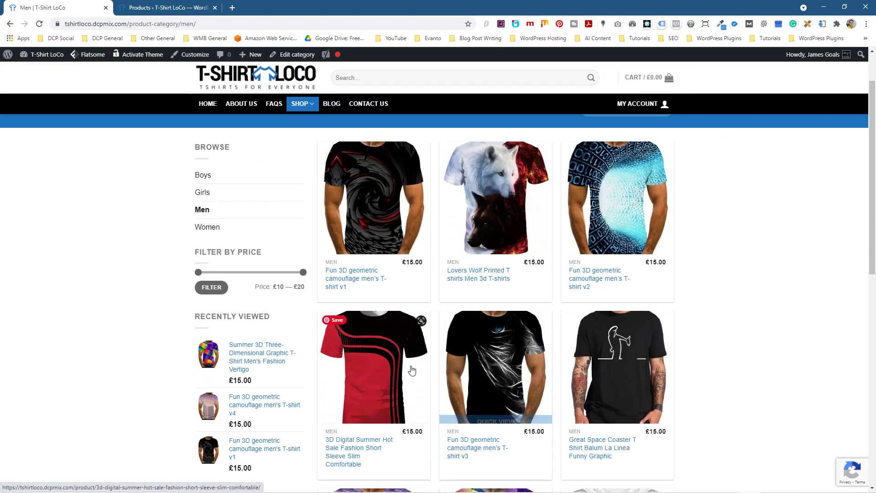
pyautogui.scroll(2, 390, 357)
pyautogui.click(153, 9)
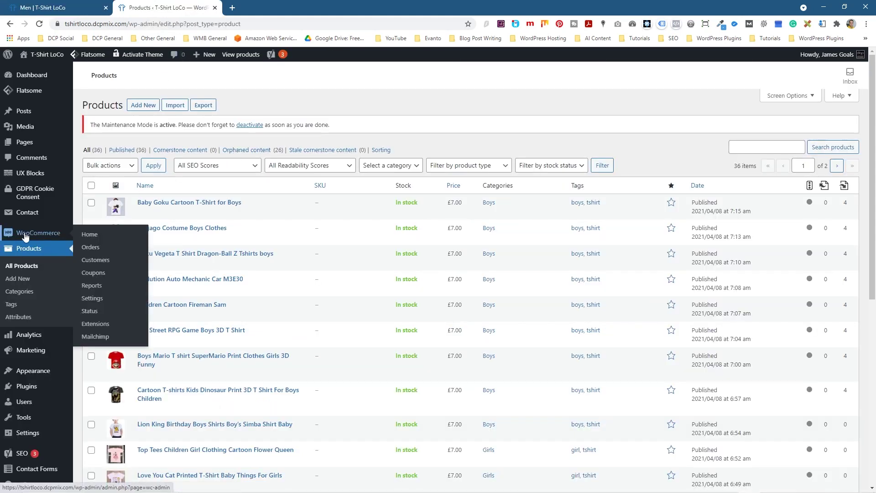
# Start a new product named 'Spartan Retro 3D printed men's summer T-shirt', copied from notes.txt.
pyautogui.click(36, 252)
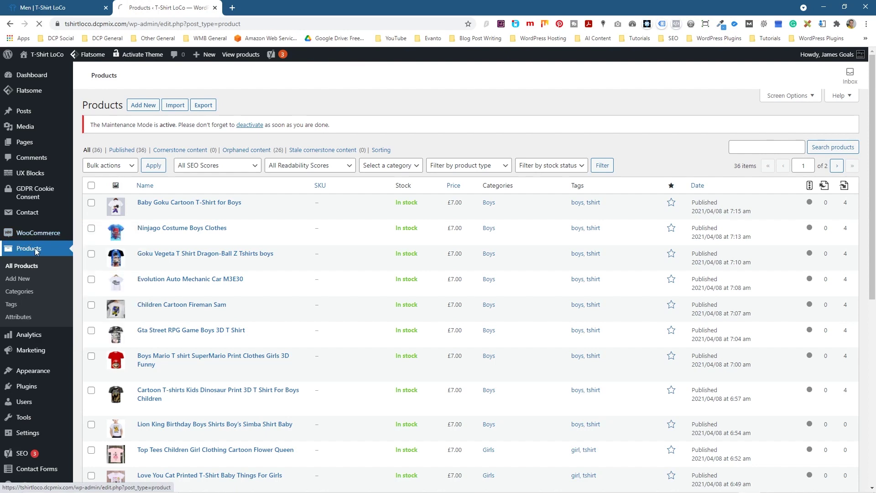
pyautogui.click(139, 109)
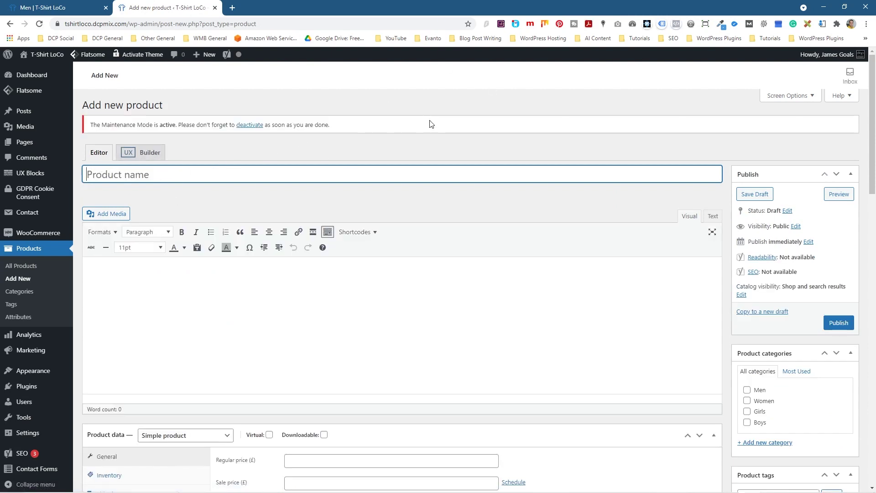
pyautogui.hotkey('alt', 'Tab')
pyautogui.click(528, 114)
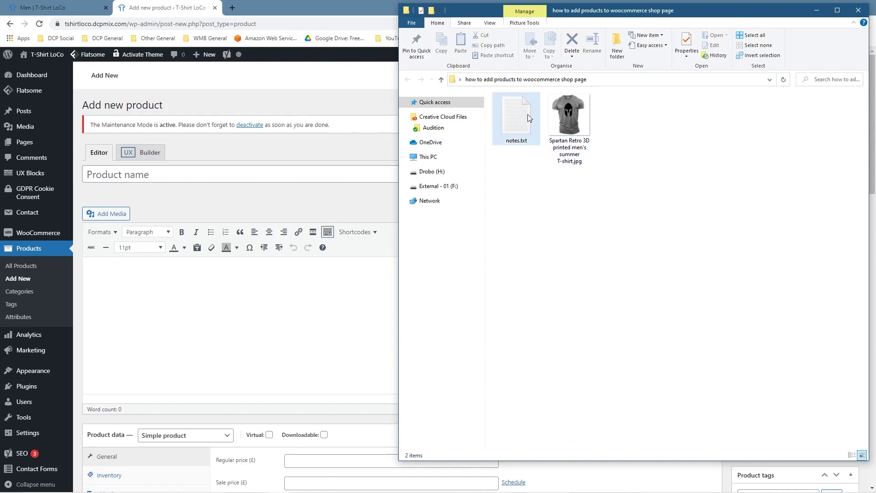
pyautogui.doubleClick(519, 117)
pyautogui.click(817, 10)
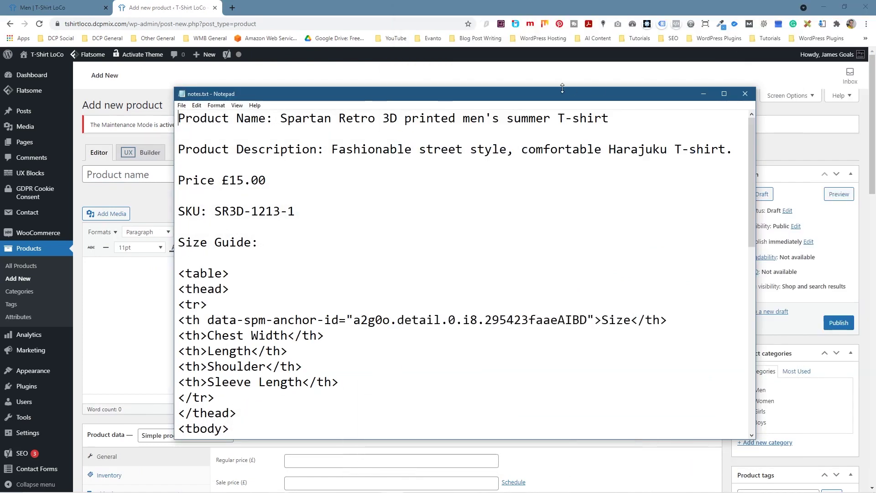
pyautogui.moveTo(532, 92); pyautogui.dragTo(688, 56)
pyautogui.moveTo(763, 80); pyautogui.dragTo(436, 79)
pyautogui.hotkey('ctrl', 'c')
pyautogui.click(226, 178)
pyautogui.hotkey('ctrl', 'v')
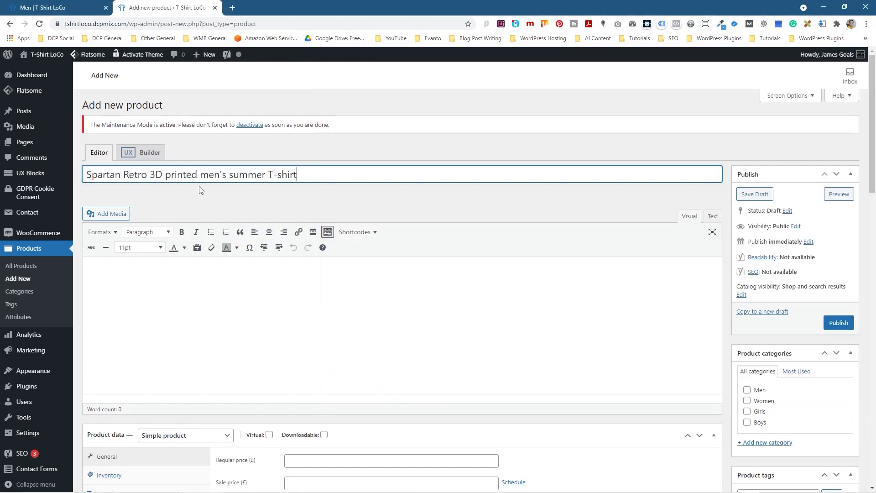
pyautogui.scroll(-3, 365, 331)
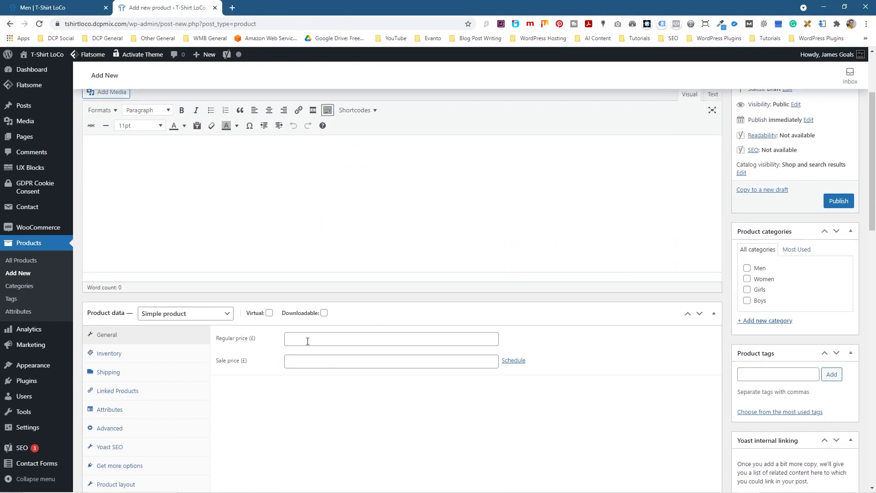
# Copy 15.00 from the notes into the product's Regular price.
pyautogui.hotkey('alt', 'Tab')
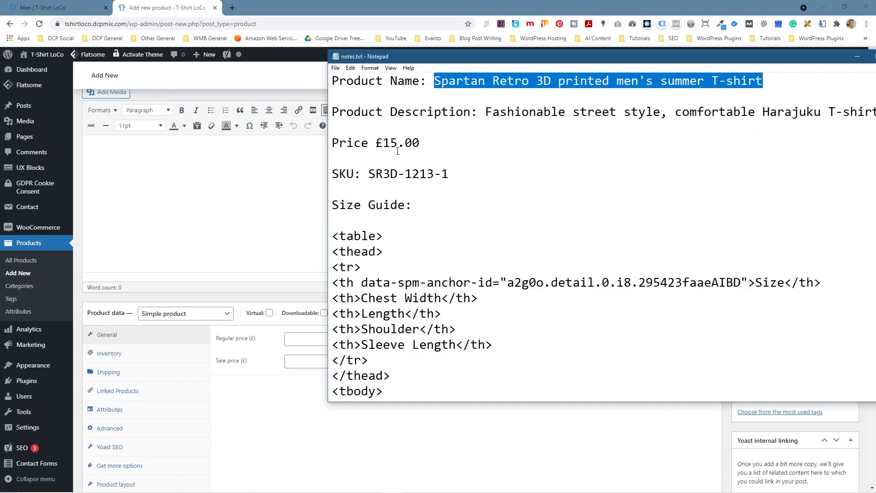
pyautogui.moveTo(382, 143); pyautogui.dragTo(420, 144)
pyautogui.hotkey('ctrl', 'c')
pyautogui.hotkey('alt', 'Tab')
pyautogui.click(305, 341)
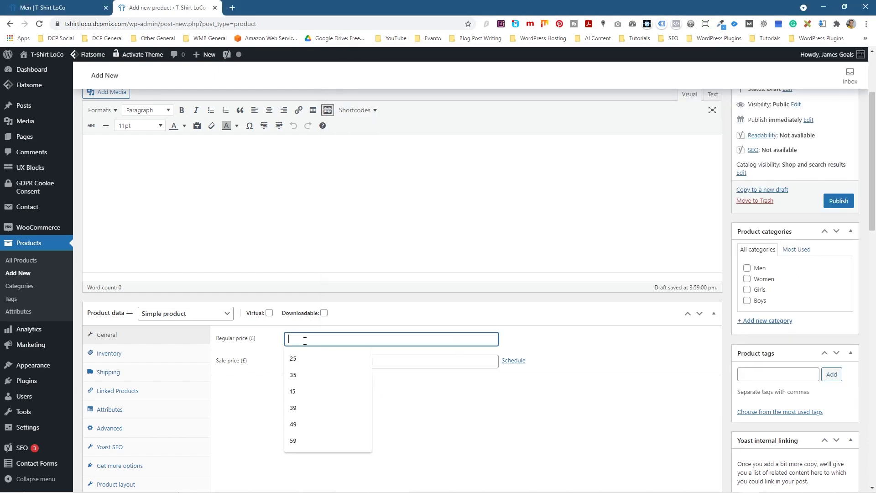
pyautogui.hotkey('ctrl', 'v')
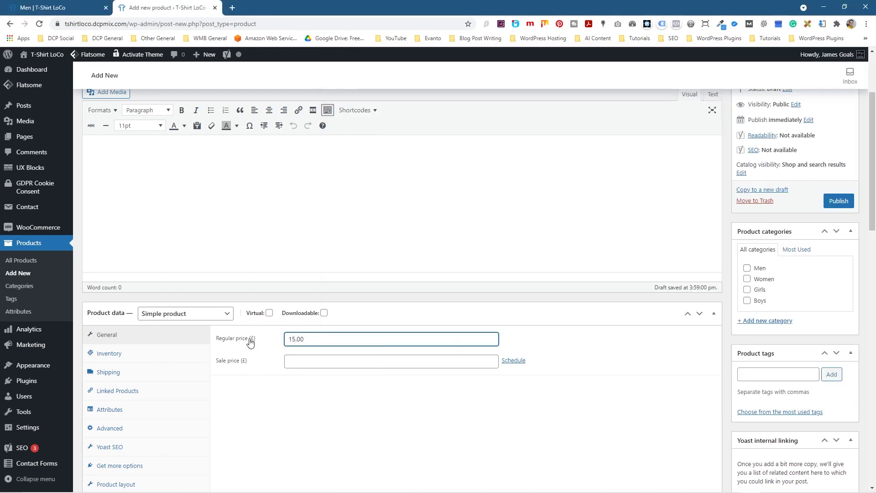
# Enter SKU SR3D-1213-1 from the notes in the Inventory settings.
pyautogui.click(134, 355)
pyautogui.click(292, 338)
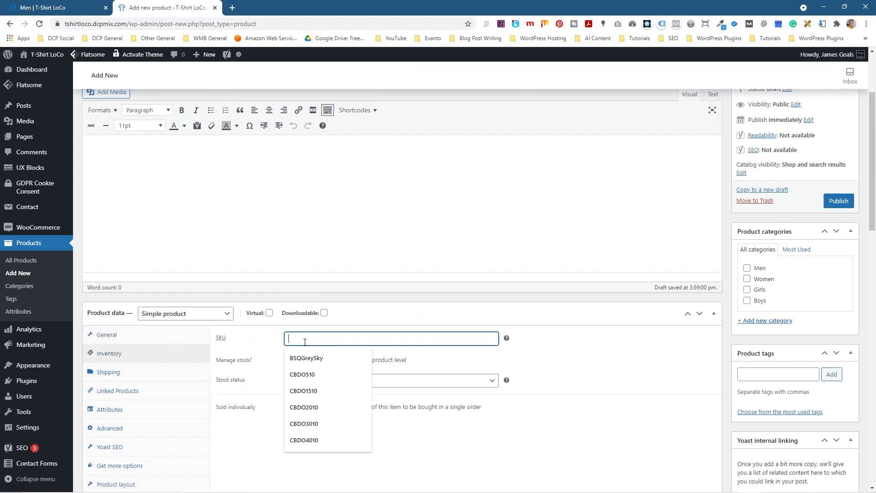
pyautogui.hotkey('alt', 'Tab')
pyautogui.moveTo(367, 175); pyautogui.dragTo(449, 175)
pyautogui.hotkey('ctrl', 'c')
pyautogui.hotkey('alt', 'Tab')
pyautogui.hotkey('ctrl', 'v')
pyautogui.click(403, 472)
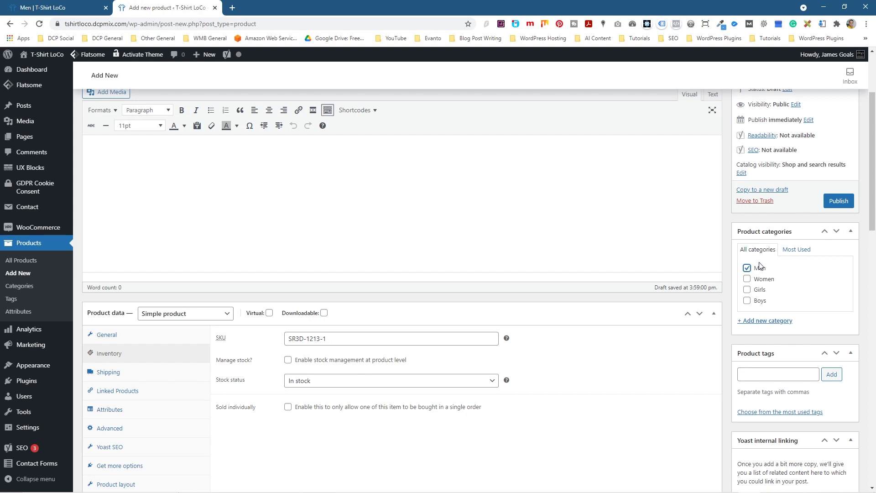
# Add the product tags 'men' and 'tshirt' from the tag suggestions.
pyautogui.click(770, 374)
pyautogui.write('men')
pyautogui.click(767, 388)
pyautogui.write('tshi')
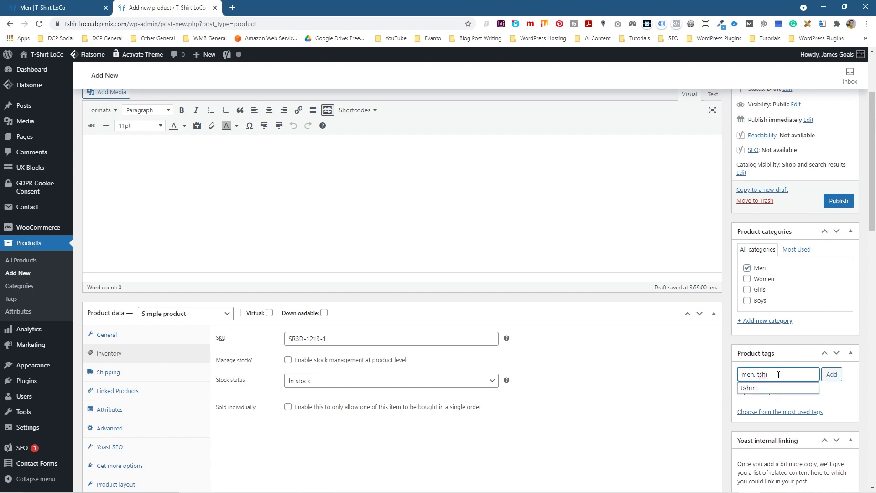
pyautogui.press('Down')
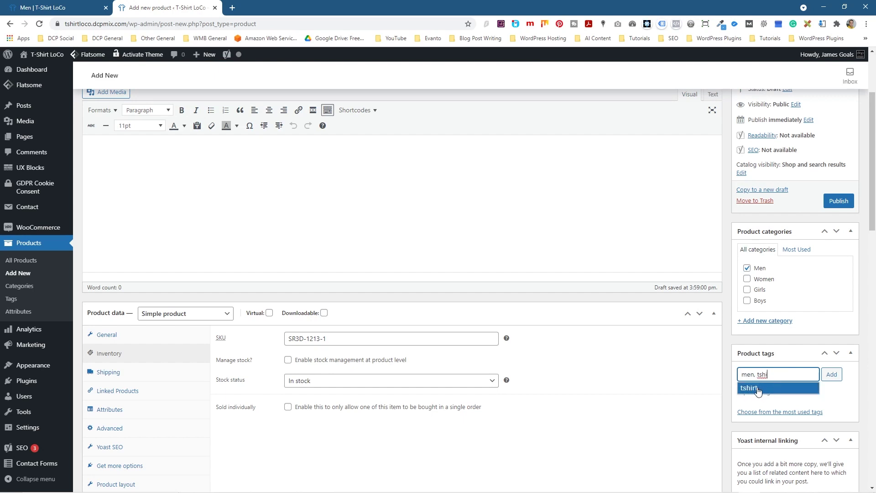
pyautogui.click(758, 389)
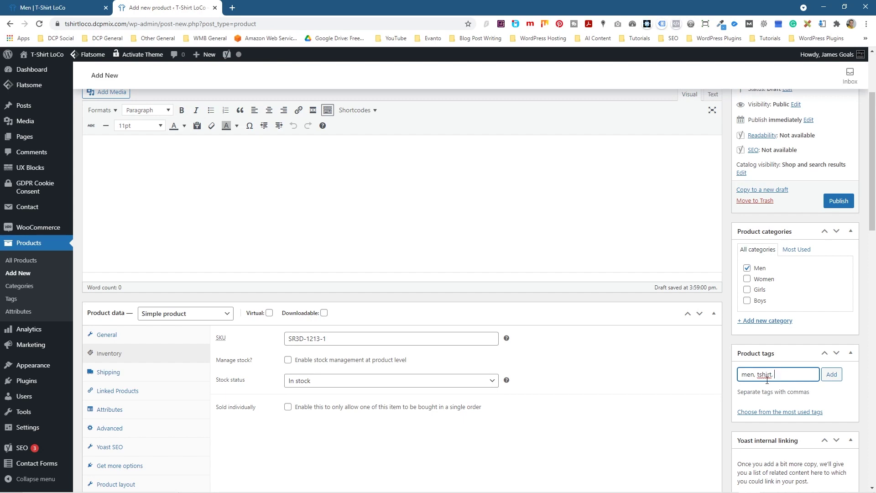
pyautogui.click(831, 374)
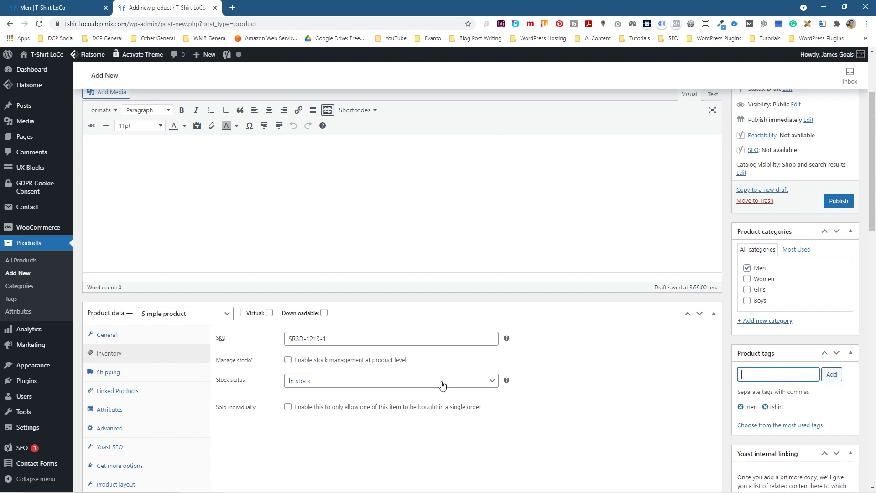
# Open the product image picker and tile the browser beside the image folder.
pyautogui.scroll(-4, 593, 348)
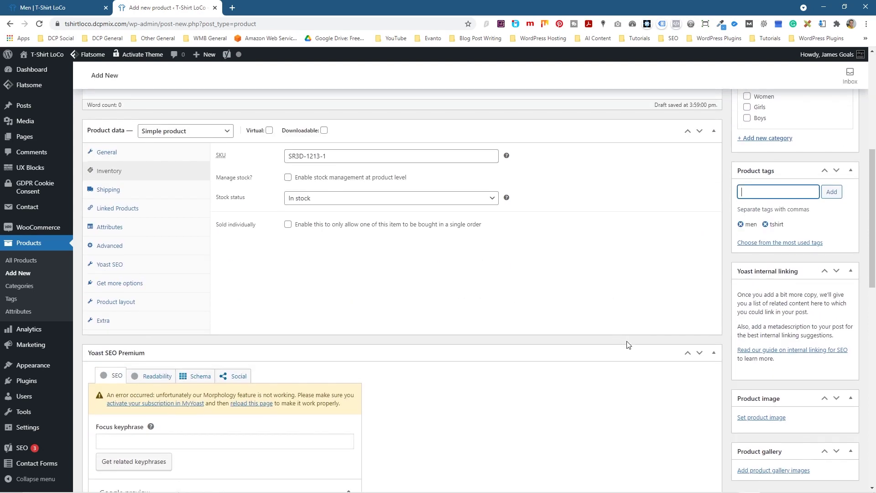
pyautogui.scroll(-1, 753, 359)
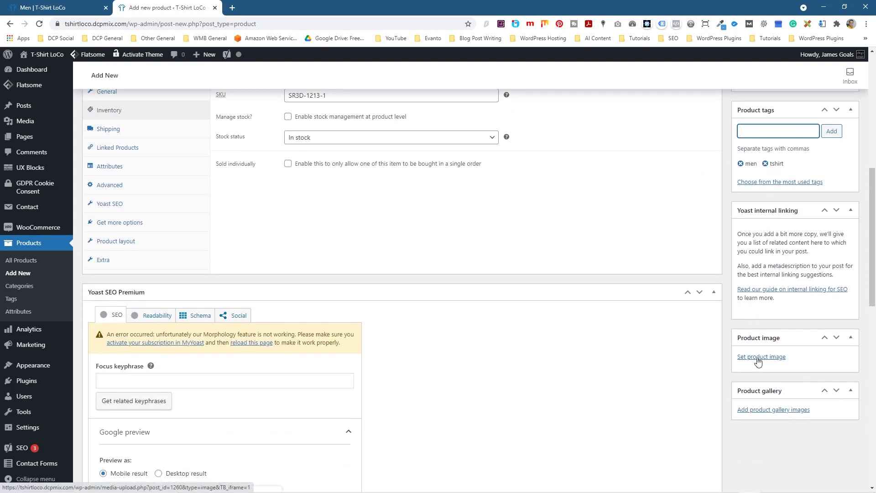
pyautogui.click(758, 359)
pyautogui.hotkey('alt', 'Tab')
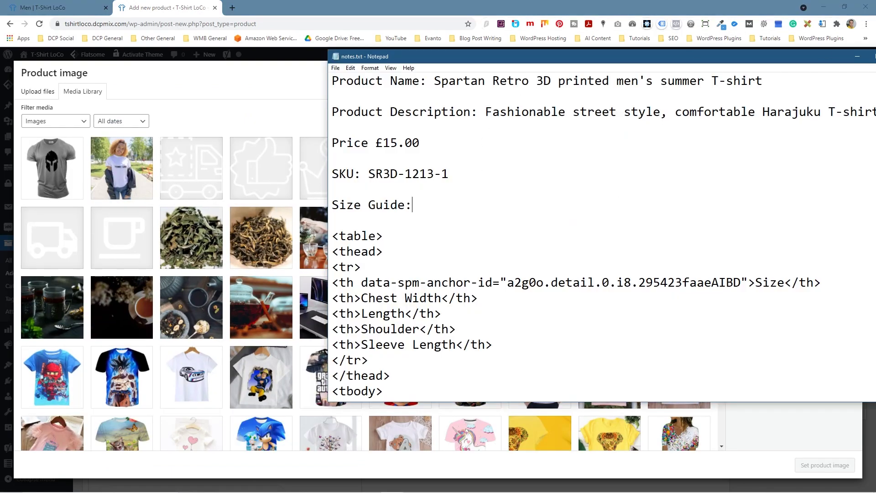
pyautogui.click(857, 56)
pyautogui.hotkey('alt', 'Tab')
pyautogui.hotkey('alt', 'Tab')
pyautogui.click(571, 130)
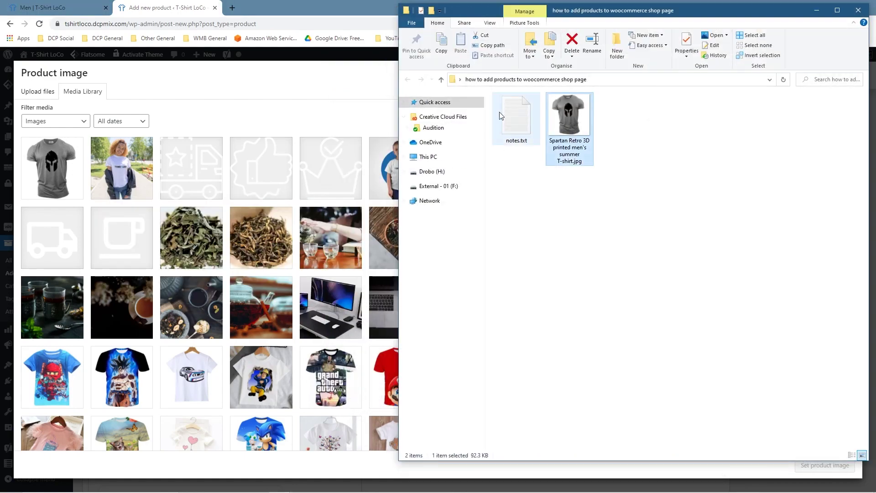
pyautogui.click(293, 9)
pyautogui.press('super+Left')
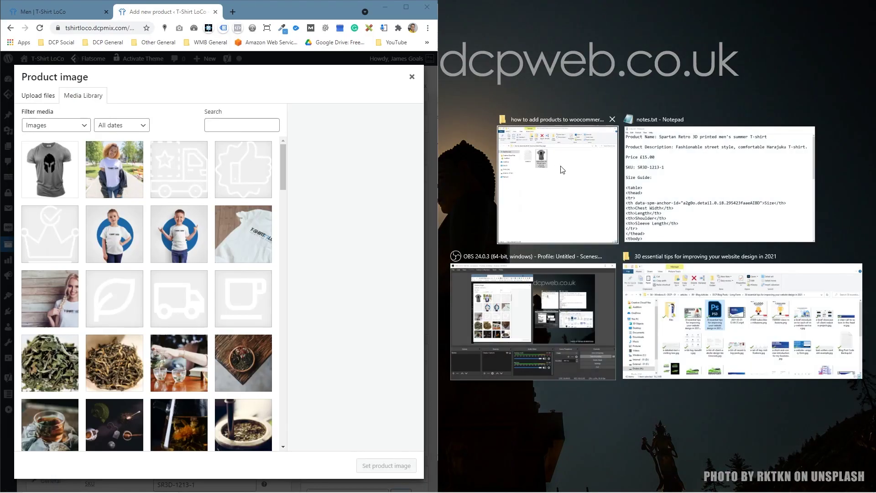
pyautogui.click(556, 161)
pyautogui.moveTo(426, 165); pyautogui.dragTo(671, 166)
# Permanently delete the old Spartan T-shirt image from the library and select the Spartan file in Explorer.
pyautogui.click(50, 174)
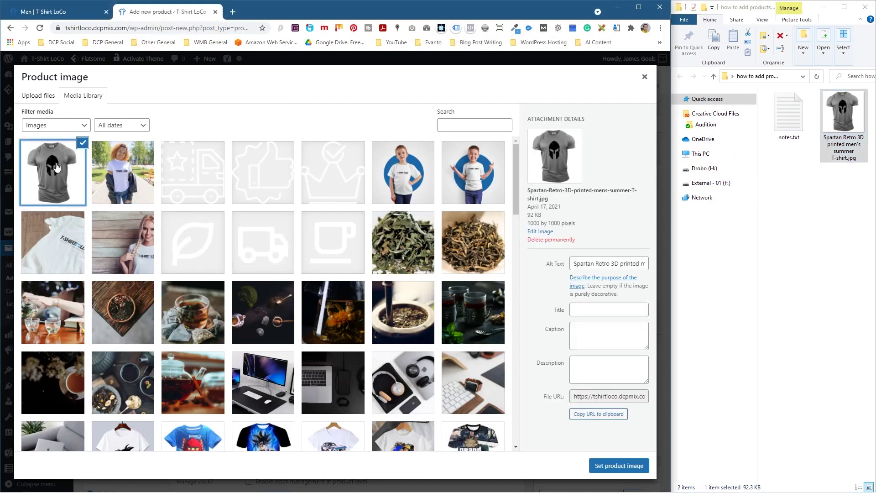
pyautogui.click(552, 240)
pyautogui.click(379, 97)
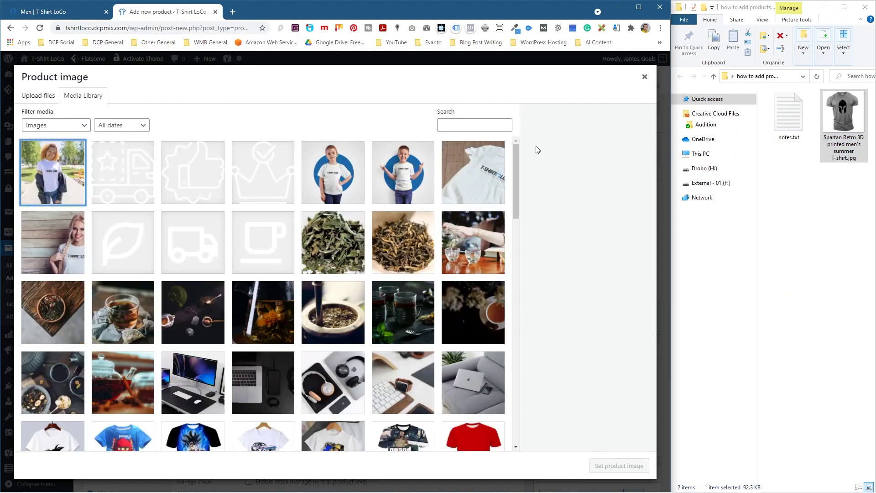
pyautogui.click(845, 151)
pyautogui.click(849, 159)
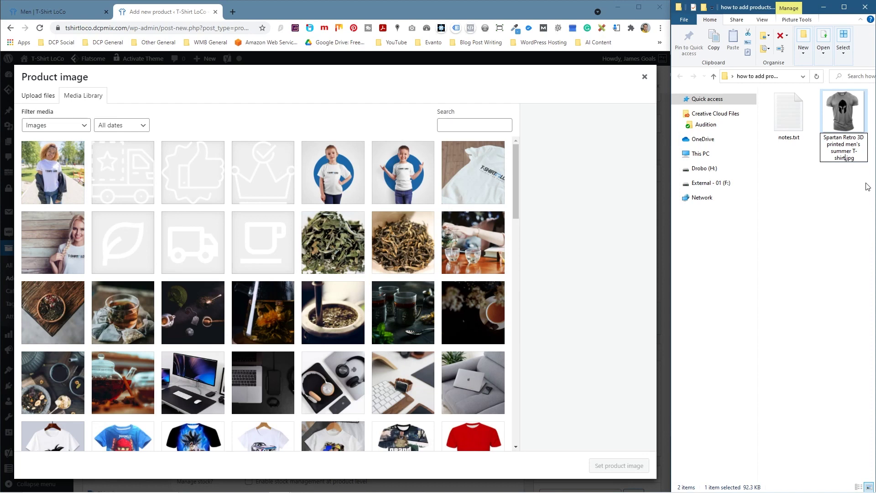
pyautogui.click(834, 197)
pyautogui.click(850, 121)
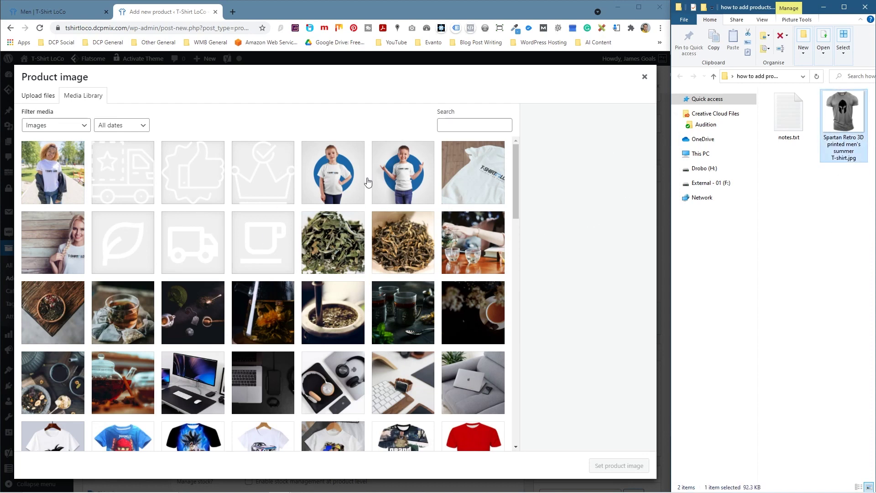
pyautogui.moveTo(26, 77); pyautogui.dragTo(77, 86)
pyautogui.click(849, 134)
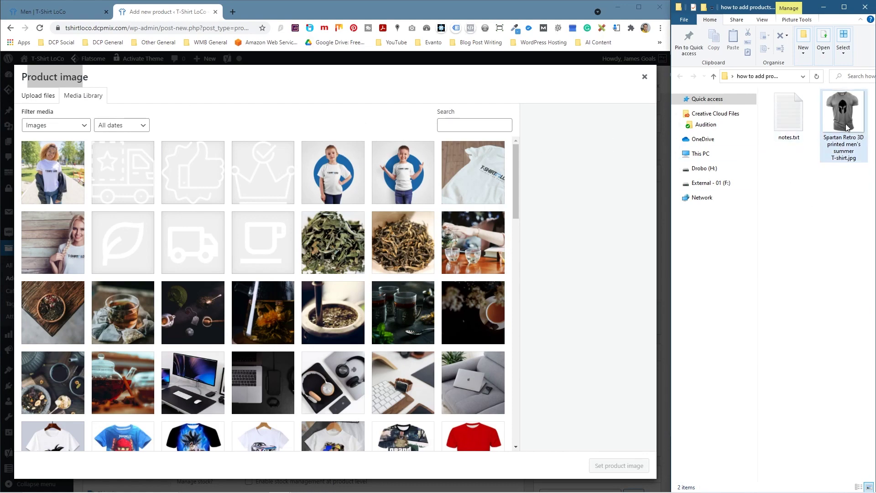
# Upload the Spartan JPG to the media library with the product name as alt text.
pyautogui.moveTo(848, 117); pyautogui.dragTo(280, 198)
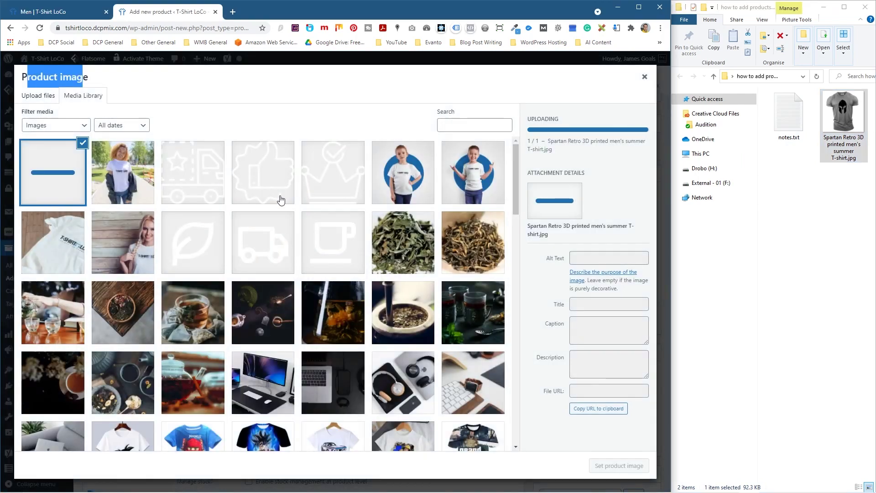
pyautogui.moveTo(574, 309); pyautogui.dragTo(669, 313)
pyautogui.click(592, 263)
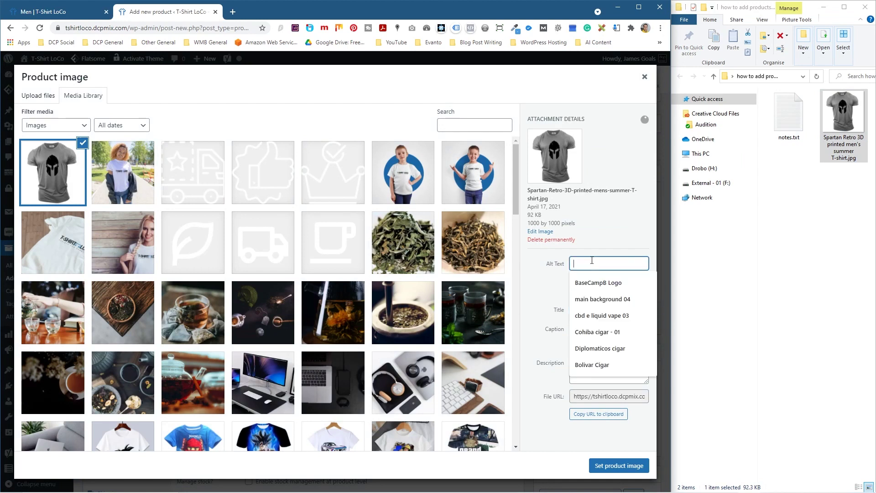
pyautogui.hotkey('ctrl', 'v')
pyautogui.click(522, 266)
pyautogui.moveTo(645, 263)
pyautogui.mouseDown()
pyautogui.moveTo(664, 263)
pyautogui.moveTo(555, 265)
pyautogui.moveTo(657, 259)
pyautogui.mouseUp()
pyautogui.click(517, 264)
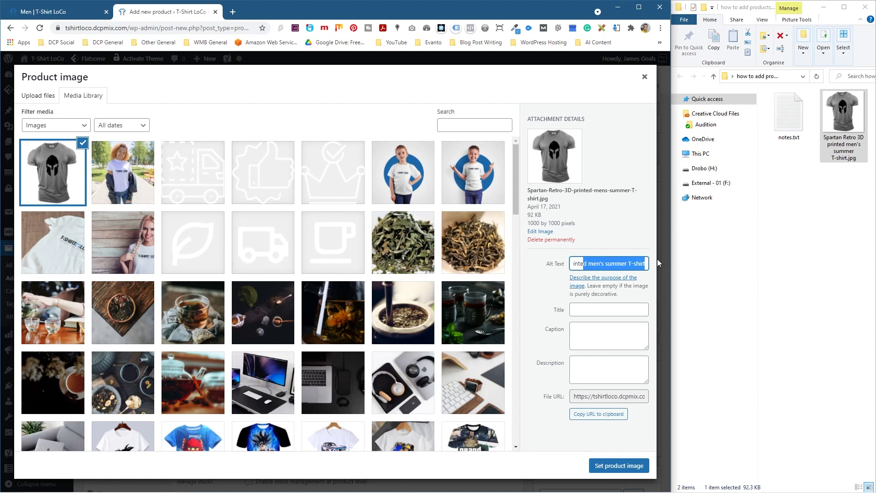
# Make the uploaded Spartan image the product image.
pyautogui.click(618, 465)
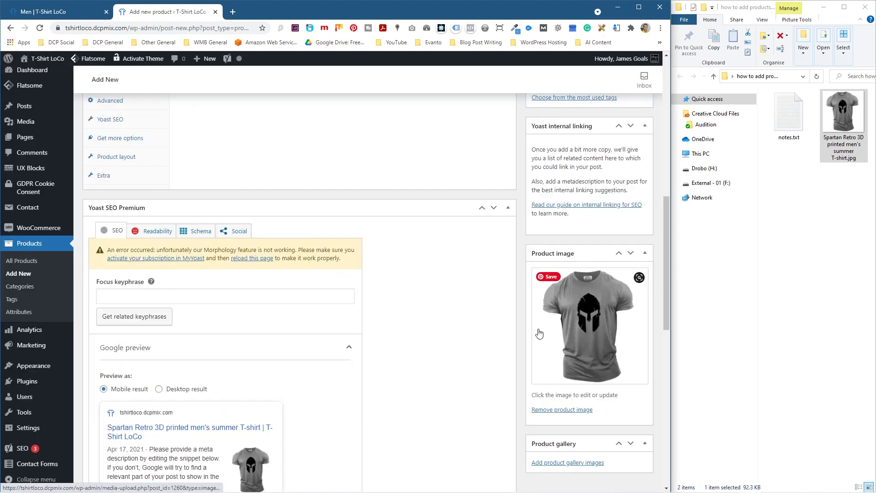
pyautogui.scroll(10, 441, 307)
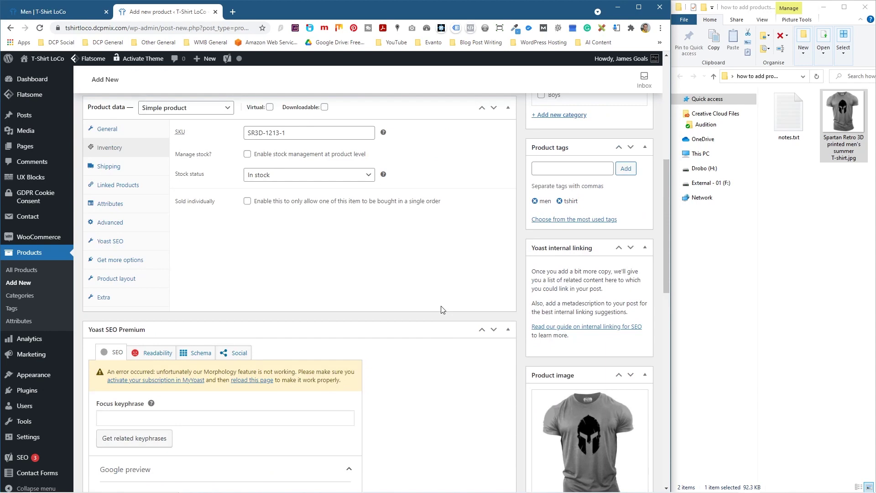
pyautogui.click(59, 11)
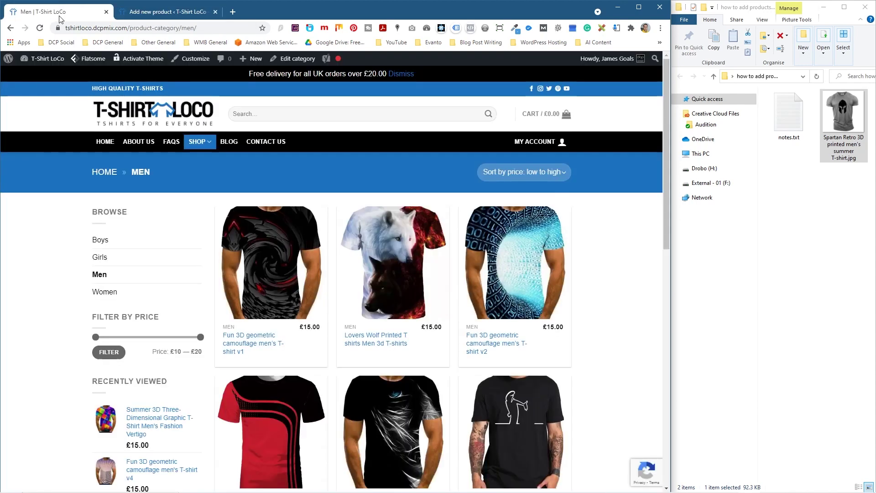
# Open the Fun 3D geometric camouflage men's T-shirt v1 page and select its size table.
pyautogui.click(274, 261)
pyautogui.scroll(-10, 274, 261)
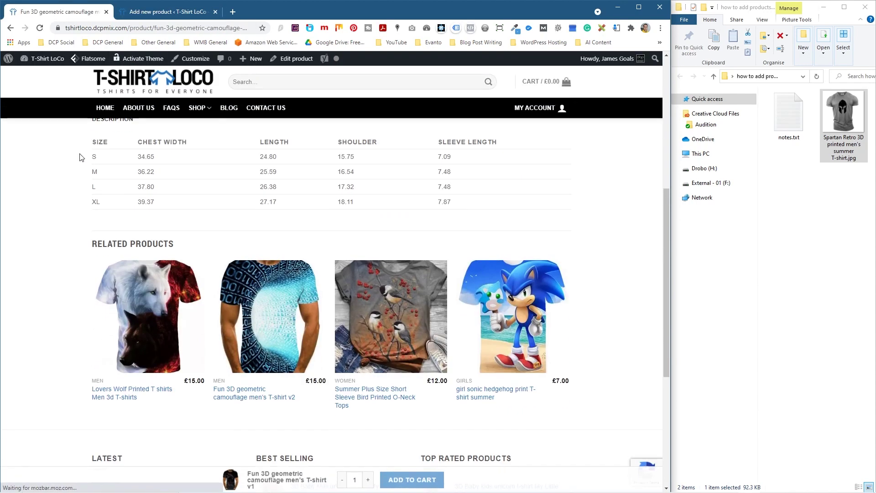
pyautogui.moveTo(91, 141); pyautogui.dragTo(386, 217)
pyautogui.scroll(1, 249, 232)
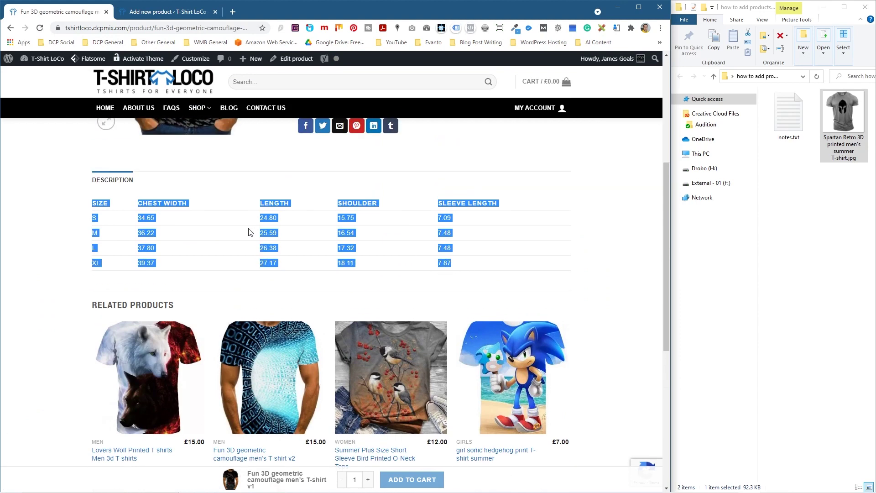
pyautogui.click(148, 14)
# Copy the size table HTML from notes.txt, then minimise Notepad.
pyautogui.doubleClick(790, 115)
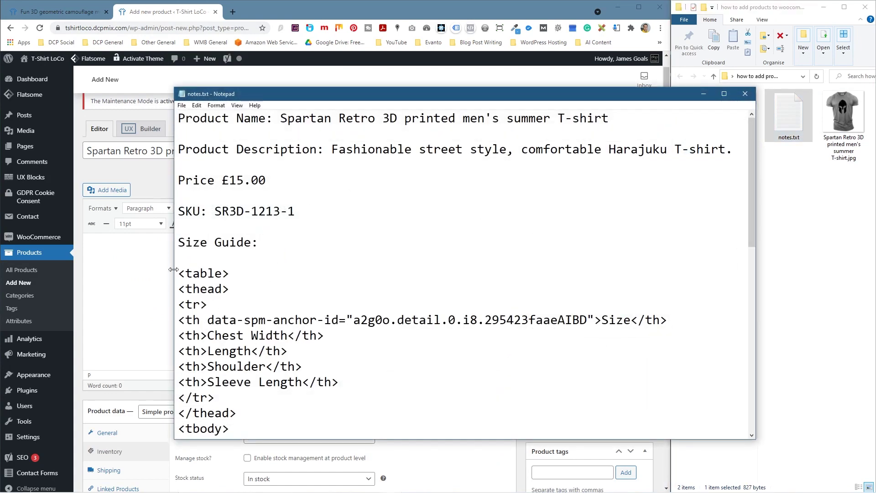
pyautogui.moveTo(176, 273); pyautogui.dragTo(284, 366)
pyautogui.scroll(-10, 287, 368)
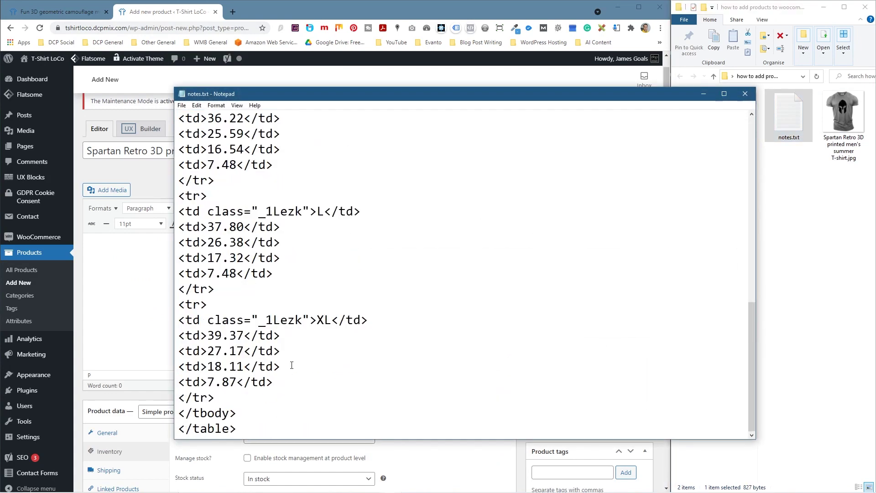
pyautogui.keyDown('shift'); pyautogui.click(261, 431); pyautogui.keyUp('shift')
pyautogui.scroll(10, 267, 404)
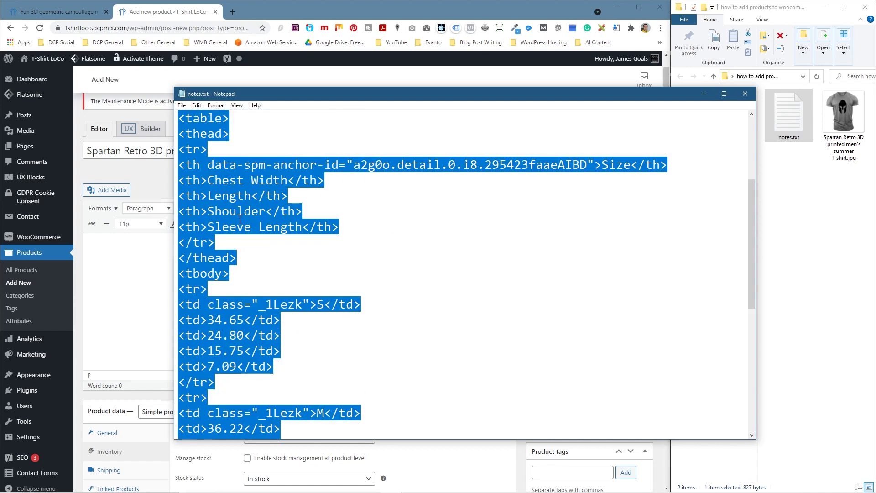
pyautogui.rightClick(208, 246)
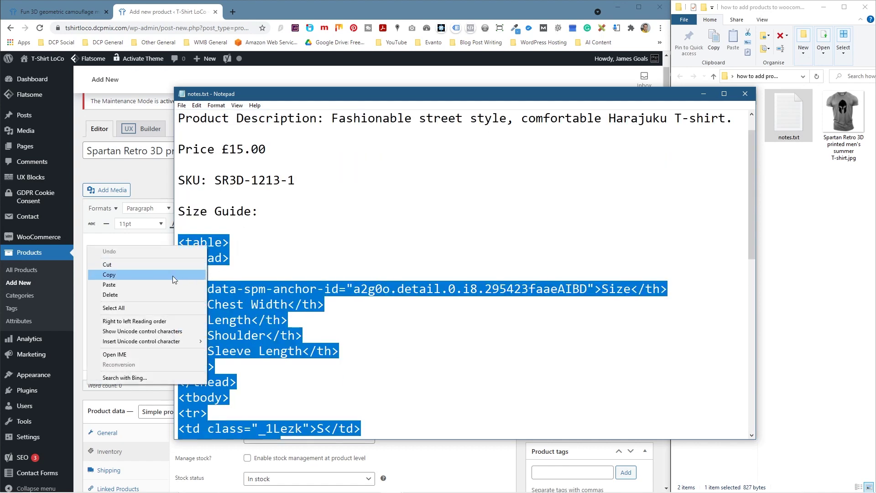
pyautogui.click(172, 275)
pyautogui.click(231, 252)
pyautogui.moveTo(181, 240); pyautogui.dragTo(230, 367)
pyautogui.click(230, 368)
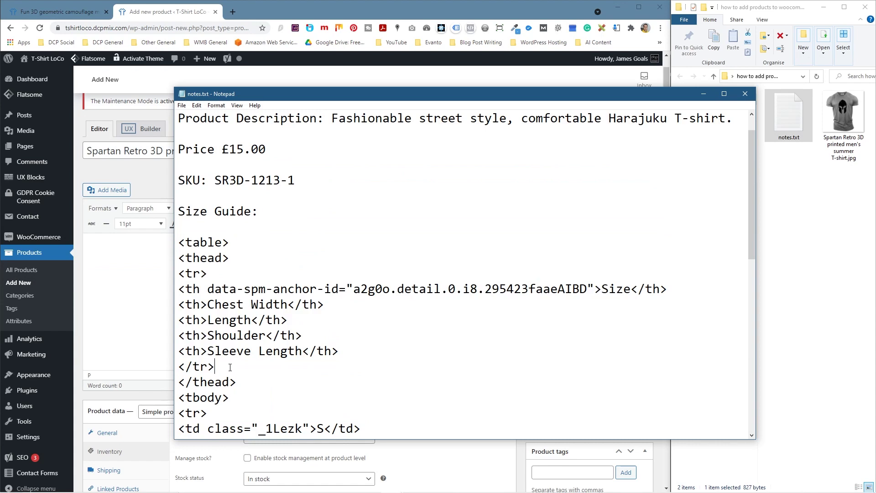
pyautogui.click(703, 96)
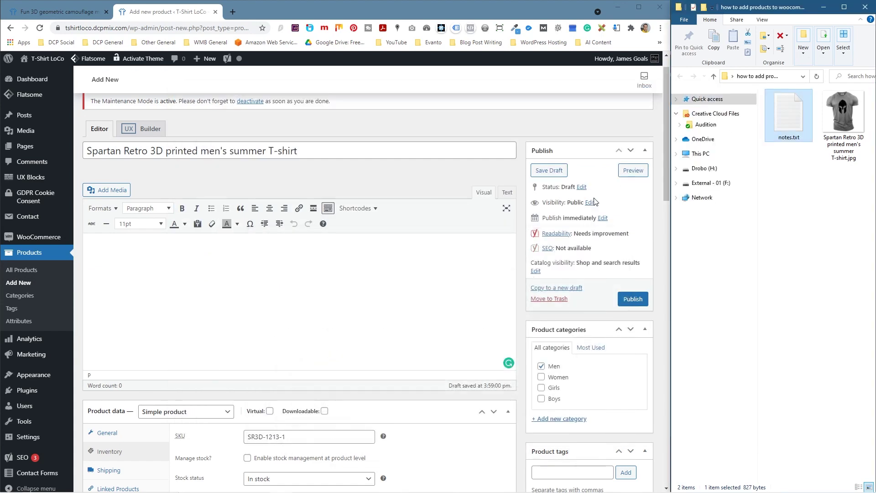
# Paste the size table HTML into the description's Text view and return to Visual.
pyautogui.click(252, 261)
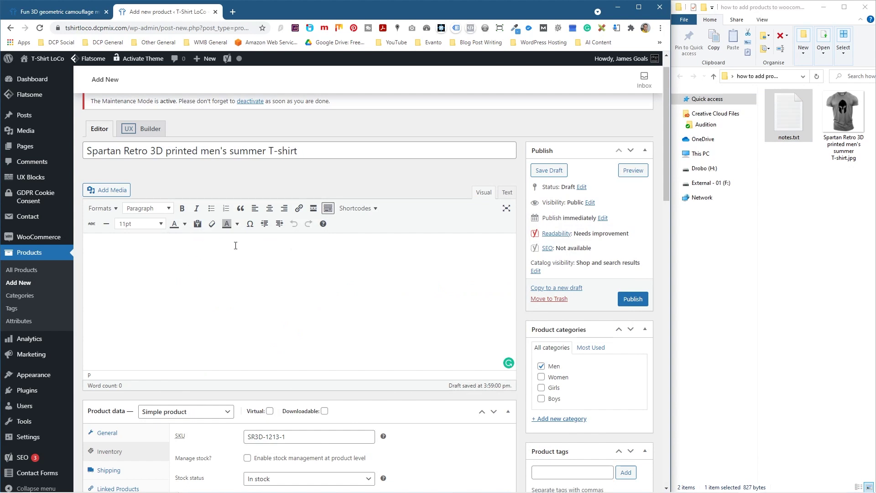
pyautogui.click(506, 193)
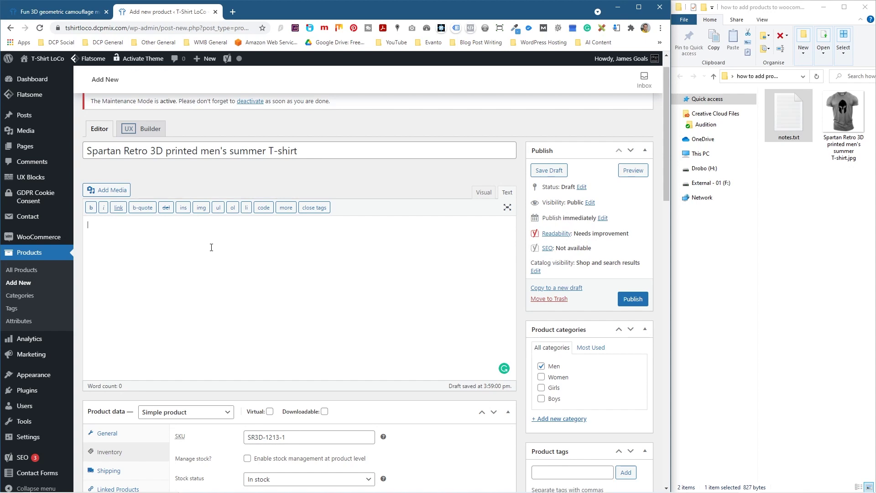
pyautogui.hotkey('ctrl', 'v')
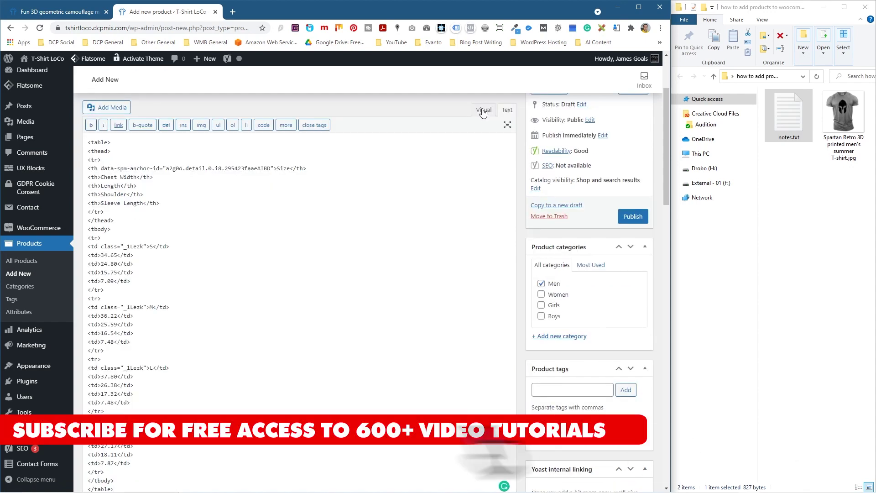
pyautogui.click(483, 111)
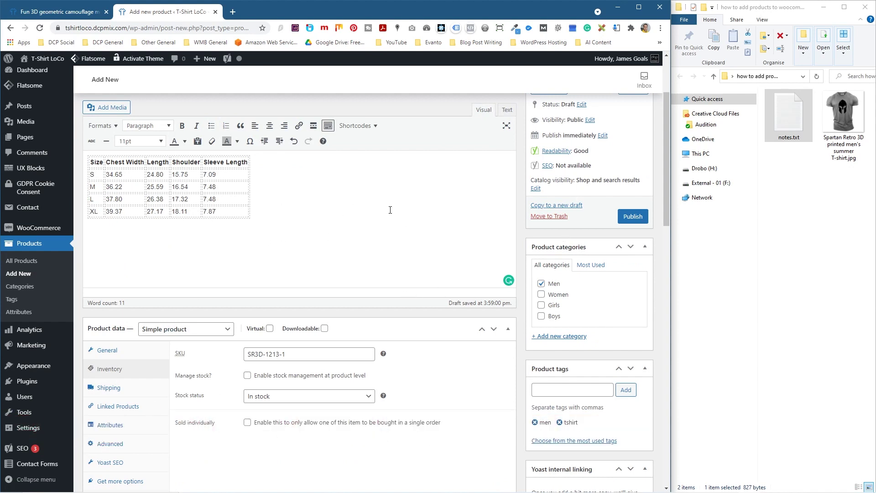
pyautogui.scroll(3, 410, 266)
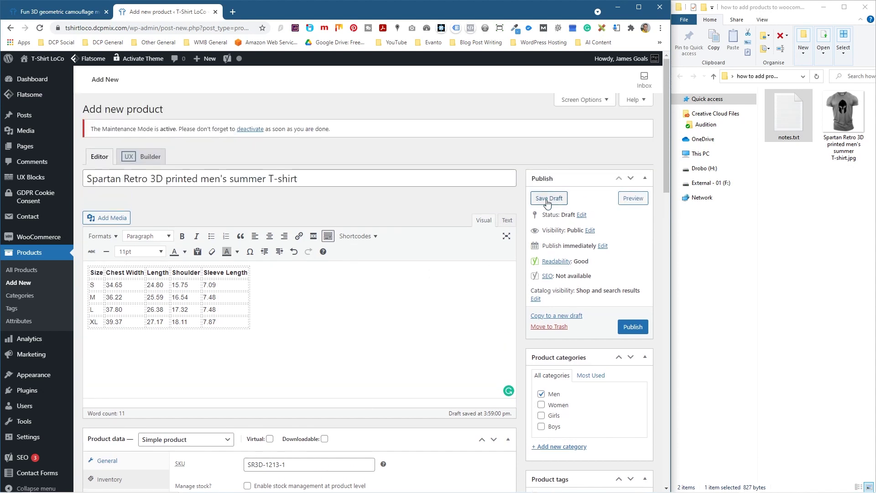
# Save the product as a draft, minimise File Explorer and maximise the Chrome window.
pyautogui.click(548, 200)
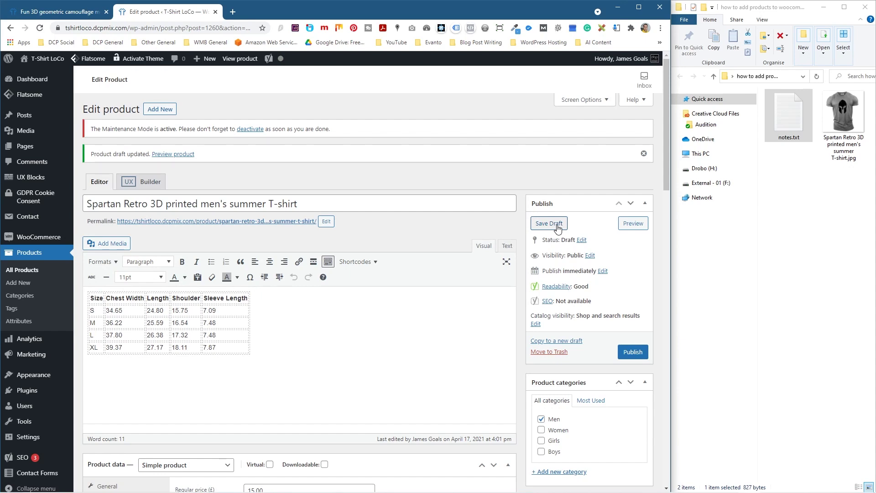
pyautogui.click(824, 6)
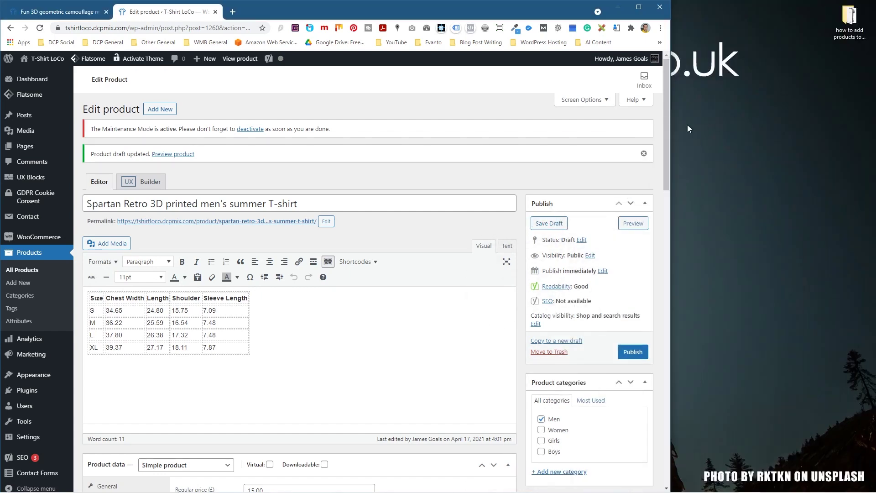
pyautogui.click(639, 7)
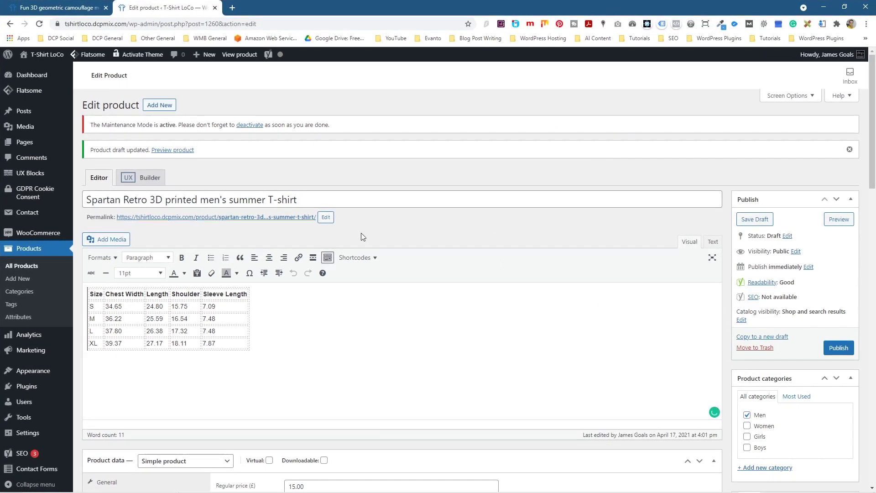
# Copy 'Fashionable street style, comfortable Harajuku T-shirt.' from Notepad, then return to the product editor.
pyautogui.hotkey('alt', 'Tab')
pyautogui.hotkey('alt', 'Tab')
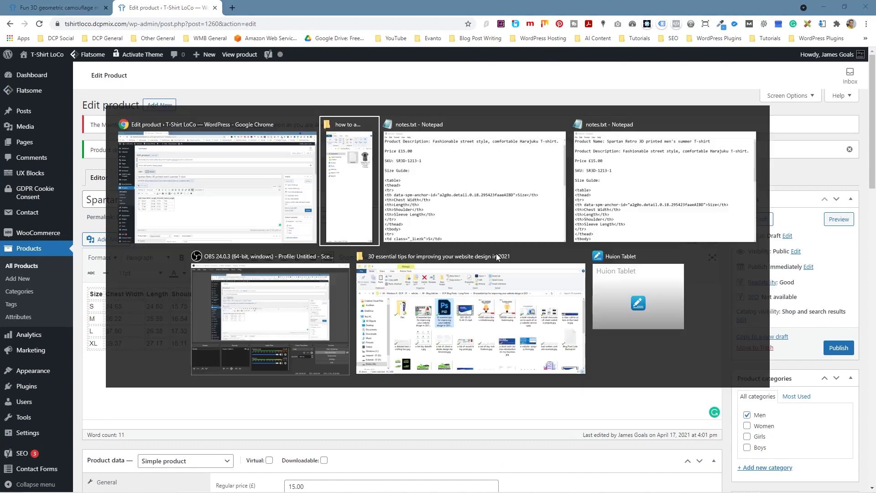
pyautogui.scroll(-10, 360, 356)
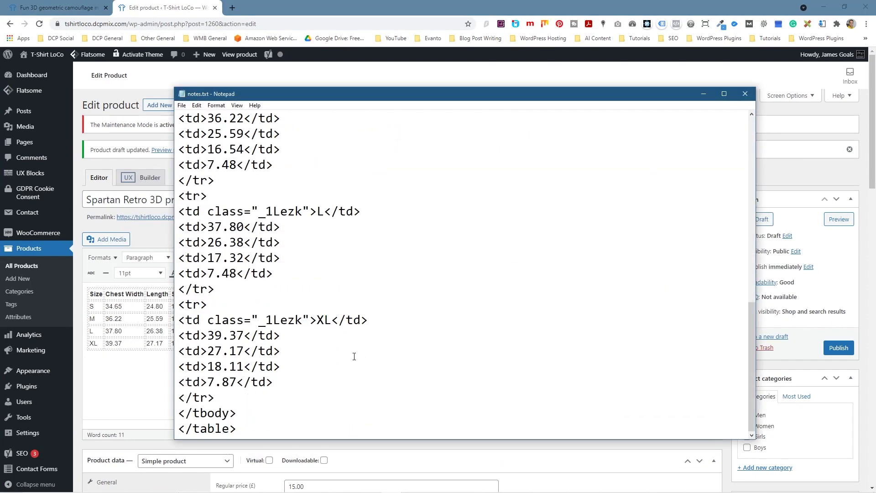
pyautogui.scroll(10, 289, 236)
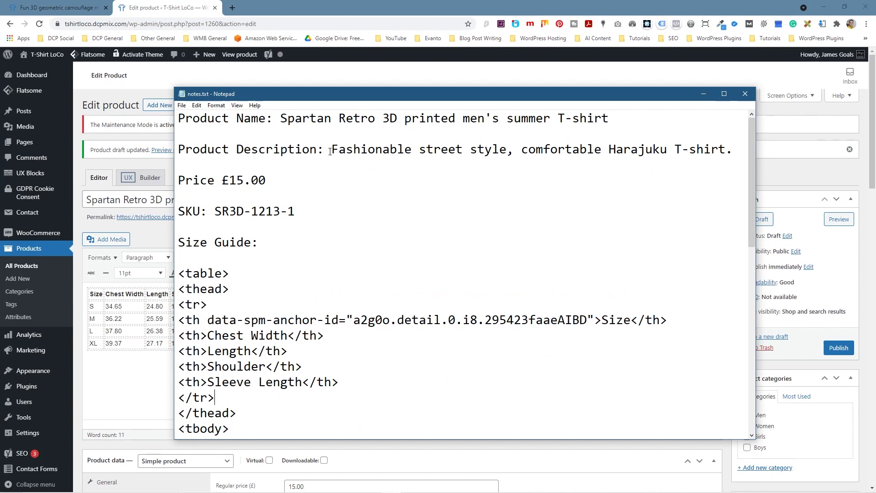
pyautogui.moveTo(330, 151); pyautogui.dragTo(733, 150)
pyautogui.rightClick(685, 158)
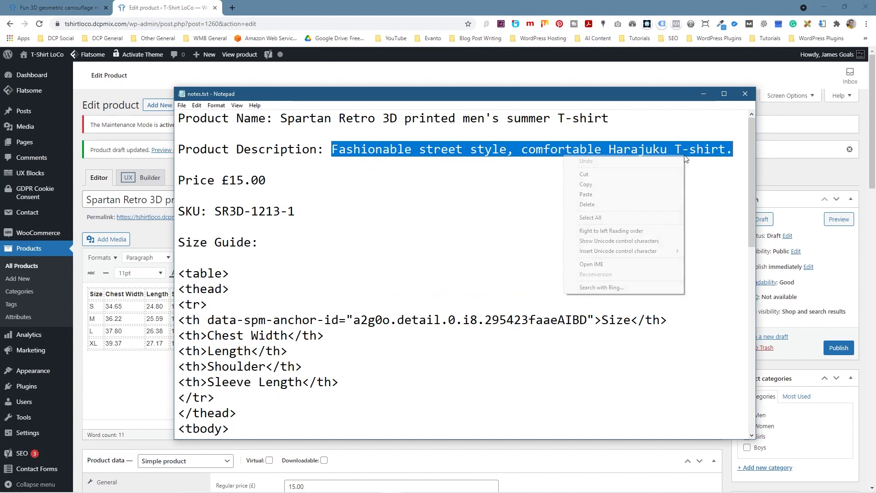
pyautogui.click(661, 183)
pyautogui.hotkey('alt', 'Tab')
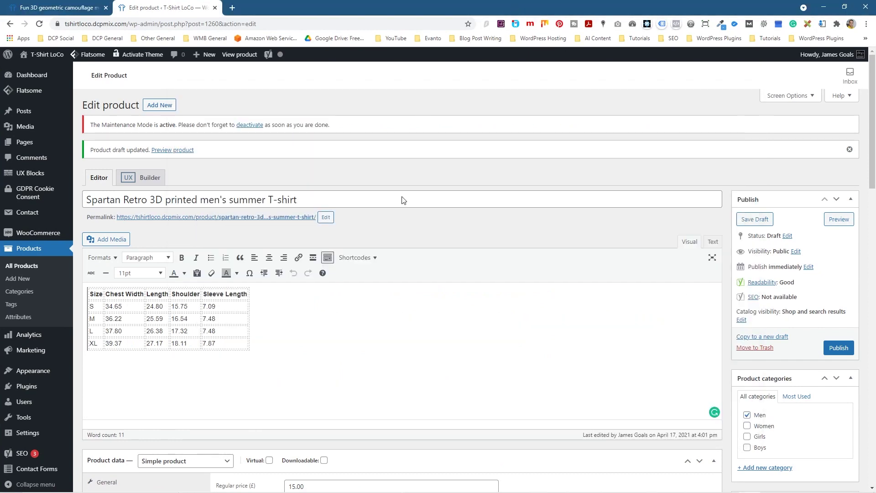
pyautogui.scroll(-20, 323, 328)
# Paste the copied sentence into the Product short description.
pyautogui.click(168, 372)
pyautogui.hotkey('ctrl', 'v')
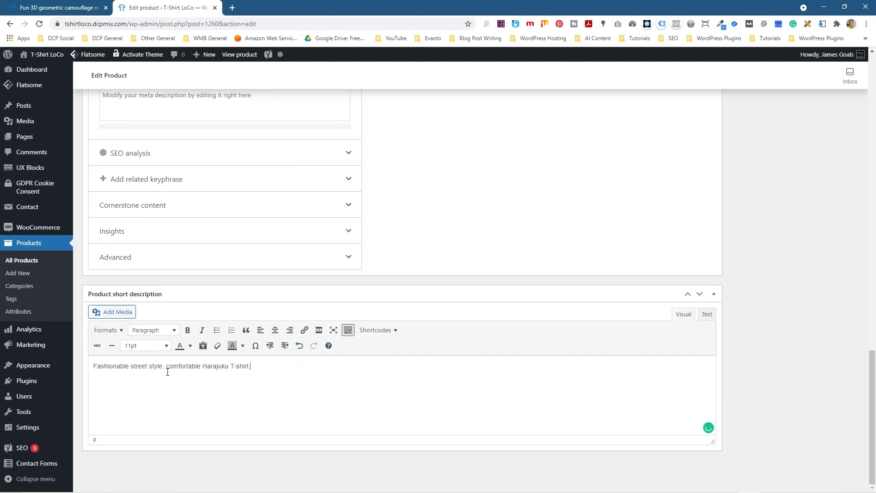
pyautogui.scroll(7, 428, 344)
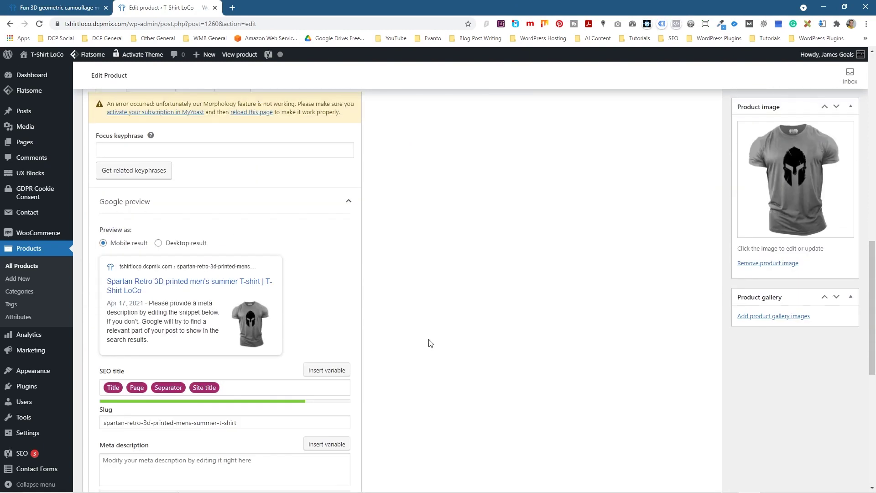
# Paste the same sentence as the Yoast meta description and check desktop and mobile snippet previews.
pyautogui.click(131, 400)
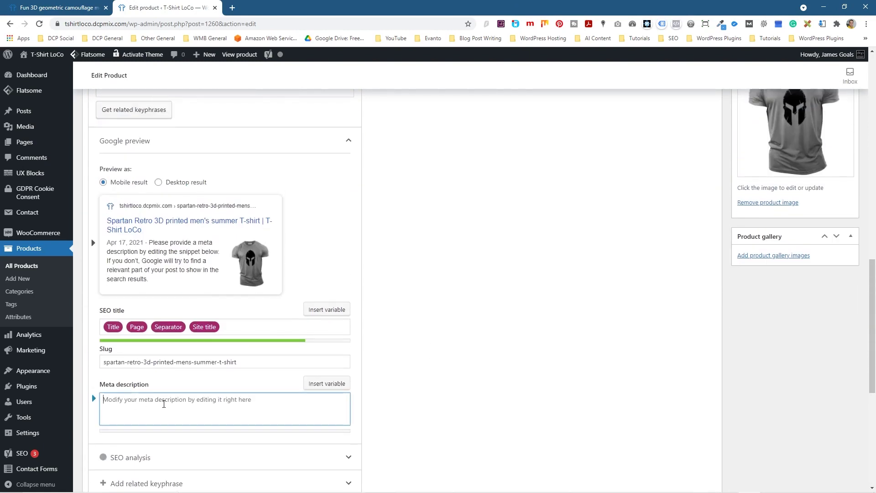
pyautogui.hotkey('ctrl', 'v')
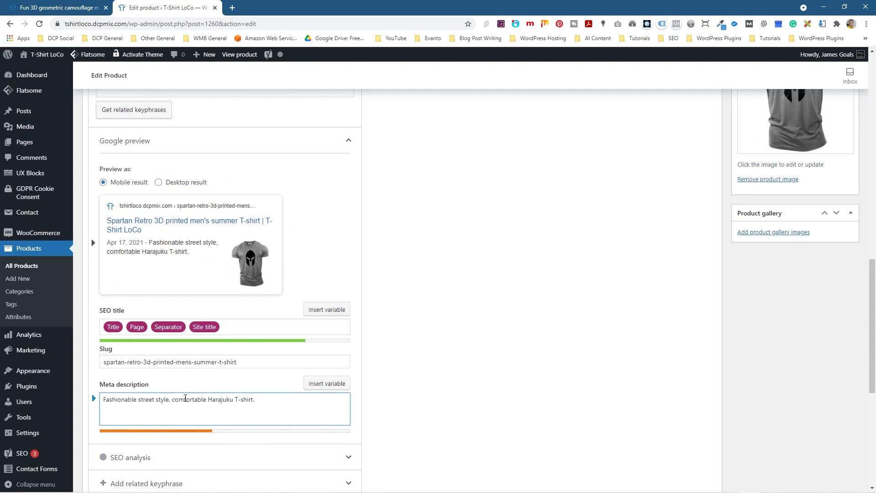
pyautogui.moveTo(119, 404); pyautogui.dragTo(271, 404)
pyautogui.click(271, 404)
pyautogui.scroll(2, 257, 267)
pyautogui.click(166, 247)
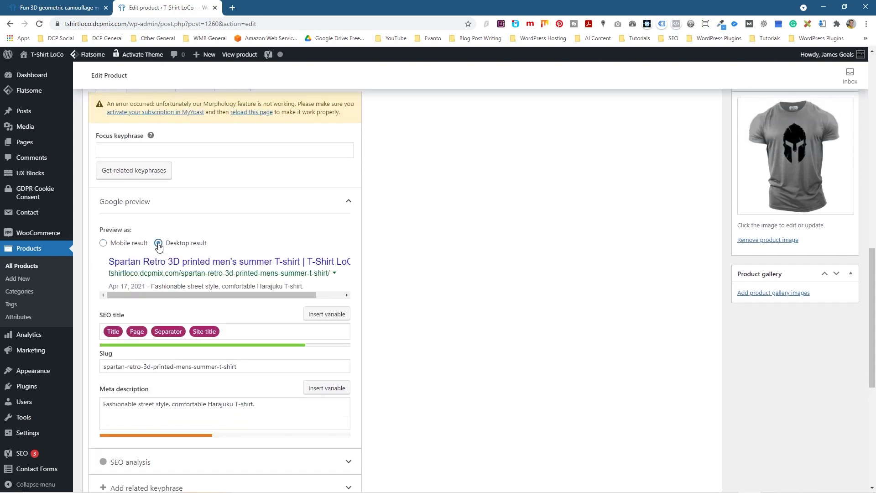
pyautogui.click(115, 245)
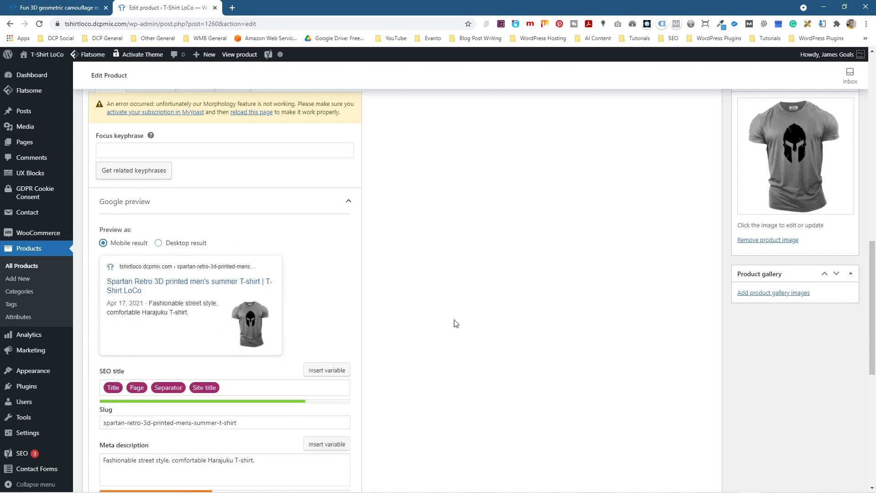
pyautogui.scroll(12, 537, 336)
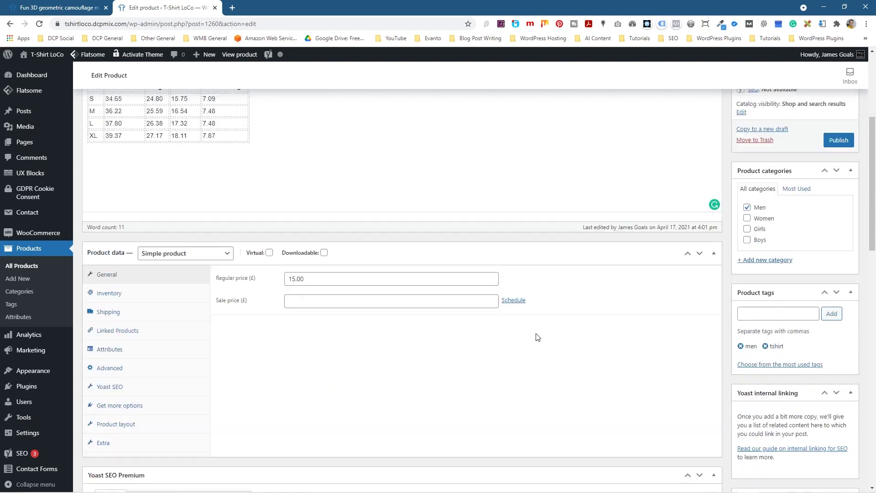
# Save the draft again and open its product preview in a new tab.
pyautogui.scroll(3, 536, 333)
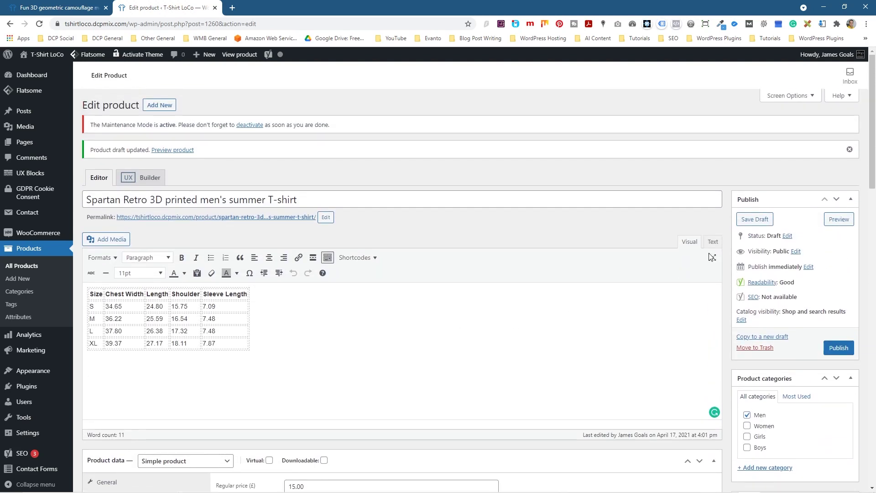
pyautogui.click(754, 220)
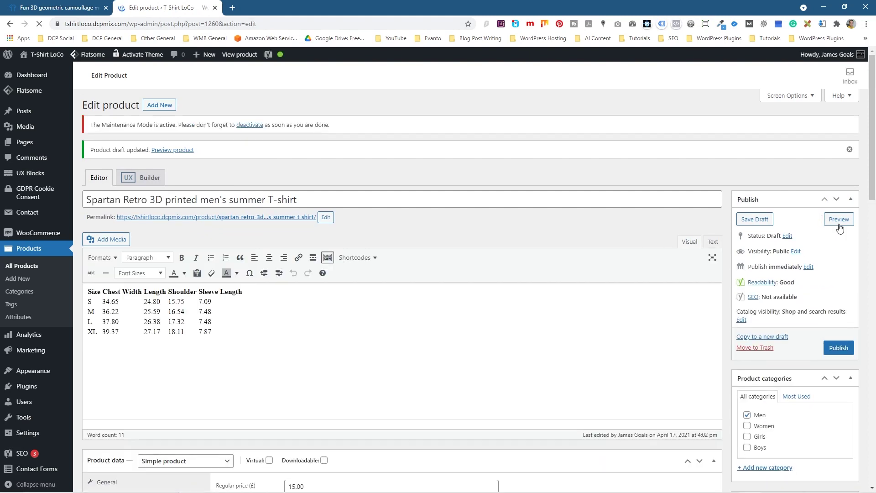
pyautogui.click(839, 224)
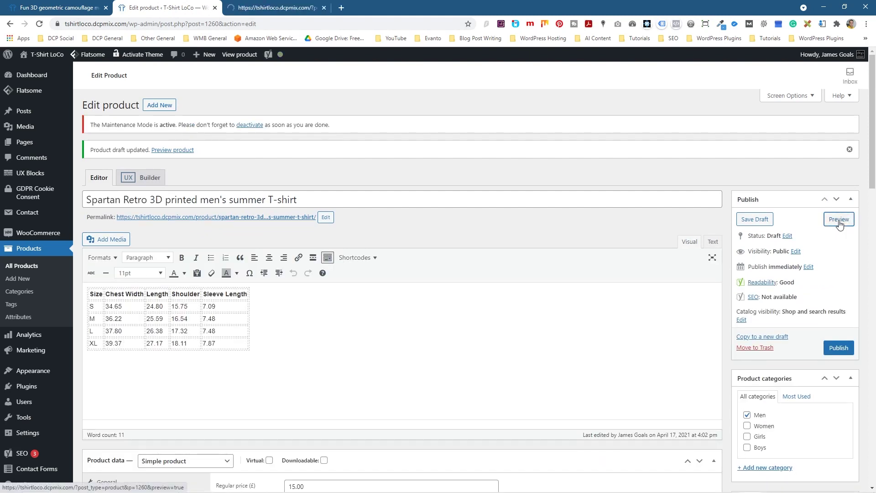
pyautogui.click(287, 8)
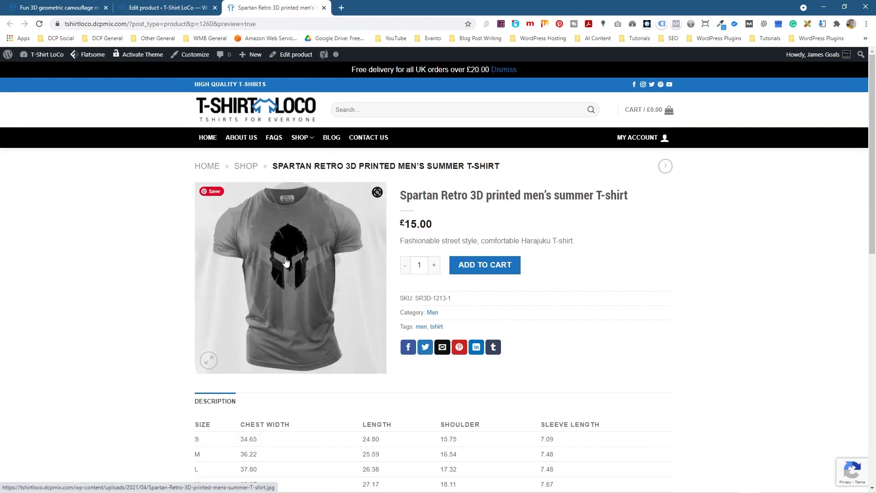
# Check the preview's £15.00 price, title and short description against the editor.
pyautogui.moveTo(405, 223); pyautogui.dragTo(429, 224)
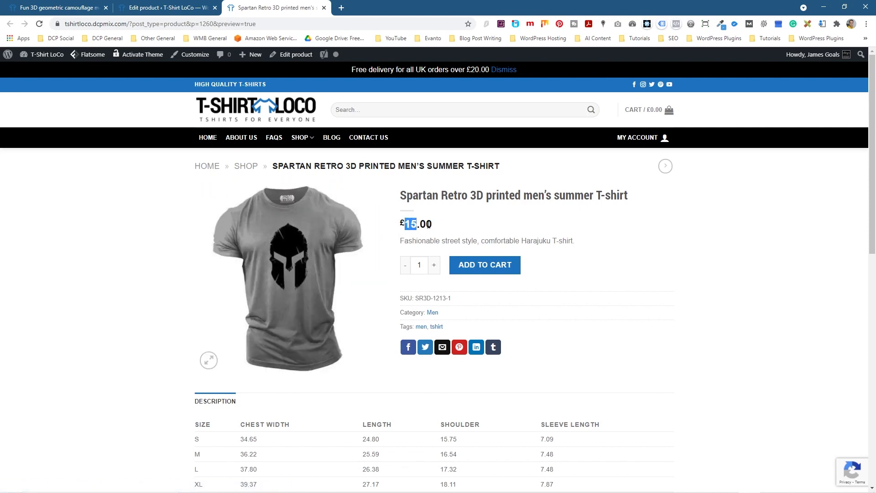
pyautogui.moveTo(401, 195); pyautogui.dragTo(638, 203)
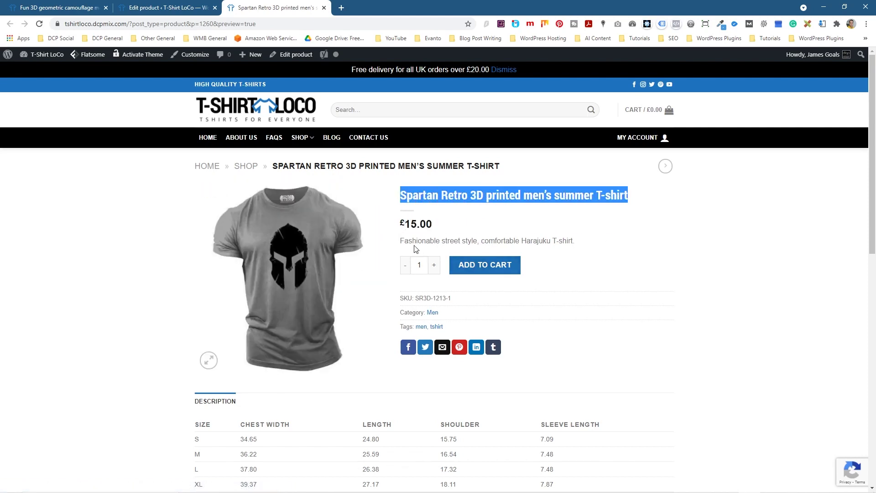
pyautogui.moveTo(401, 241); pyautogui.dragTo(581, 242)
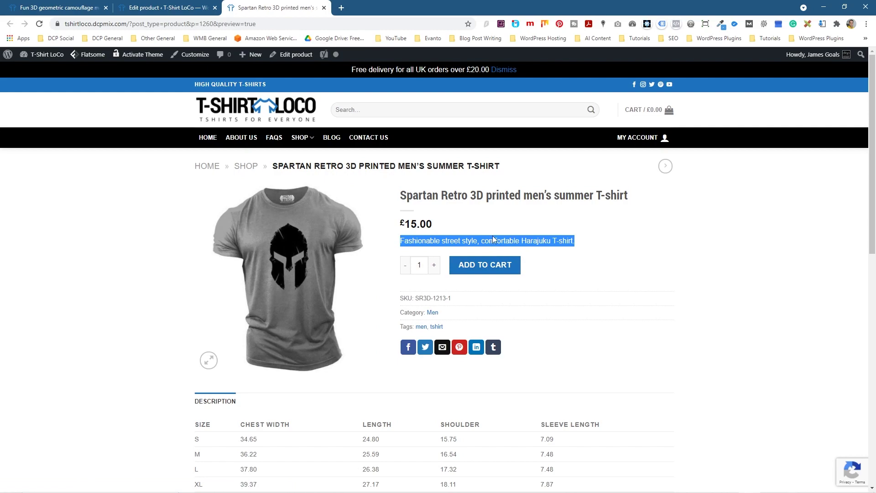
pyautogui.click(150, 8)
pyautogui.scroll(-15, 233, 368)
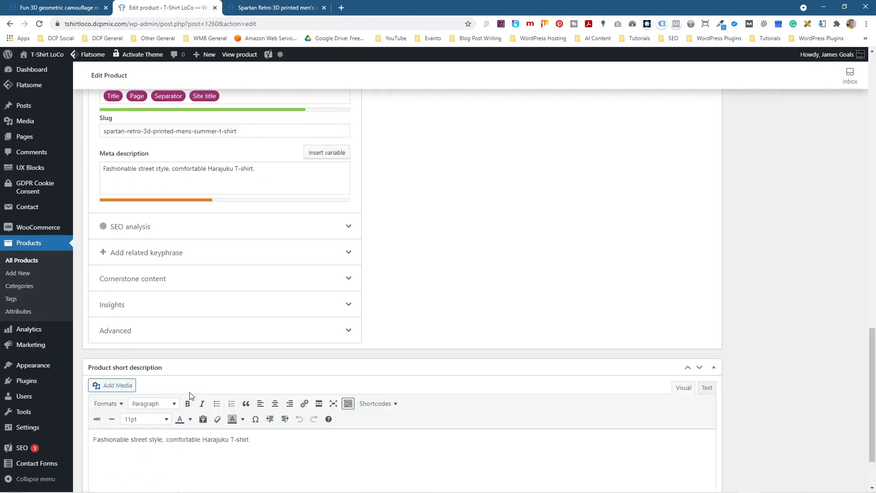
pyautogui.scroll(5, 207, 356)
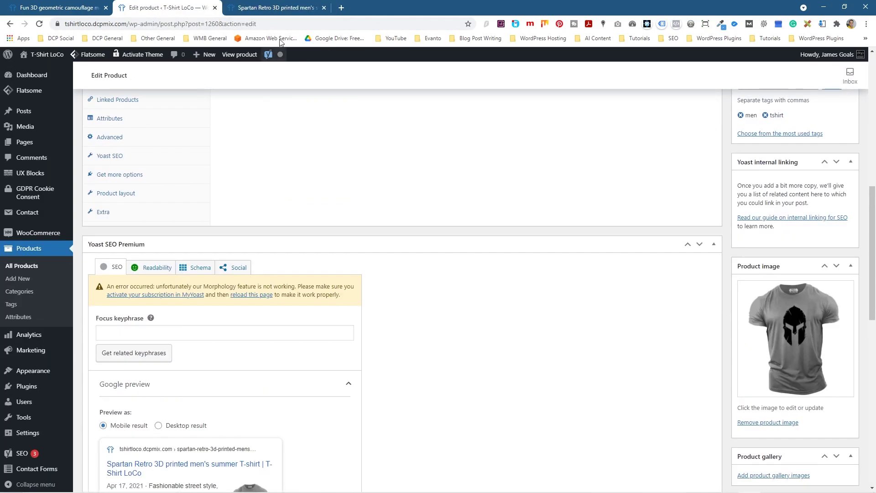
pyautogui.click(274, 8)
# Check the size table chest widths (34.65, 36.22, 37.80, 39.37), then return to the editor.
pyautogui.scroll(-4, 338, 305)
pyautogui.moveTo(196, 234); pyautogui.dragTo(597, 307)
pyautogui.click(597, 307)
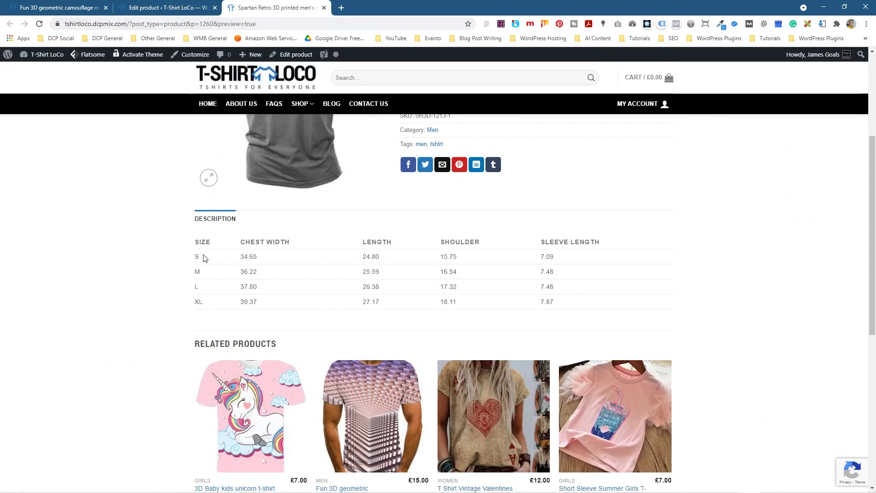
pyautogui.doubleClick(249, 257)
pyautogui.doubleClick(246, 272)
pyautogui.doubleClick(244, 287)
pyautogui.doubleClick(240, 302)
pyautogui.click(393, 294)
pyautogui.scroll(4, 393, 293)
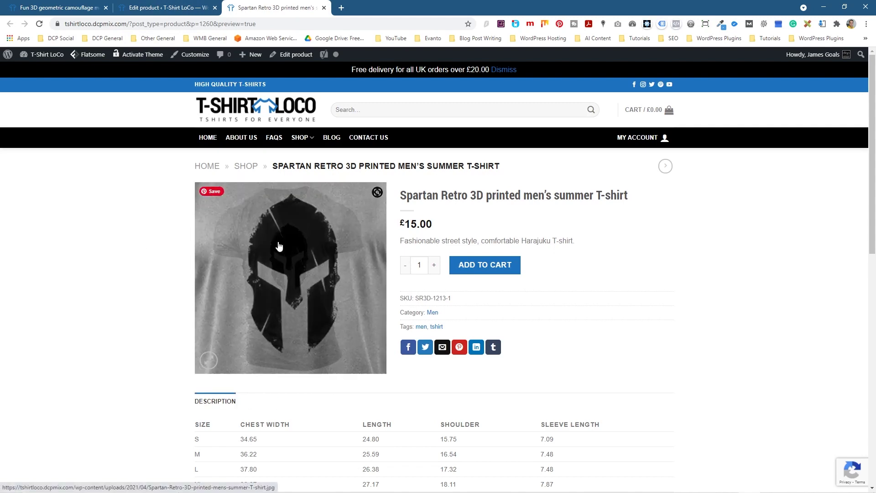
pyautogui.click(164, 8)
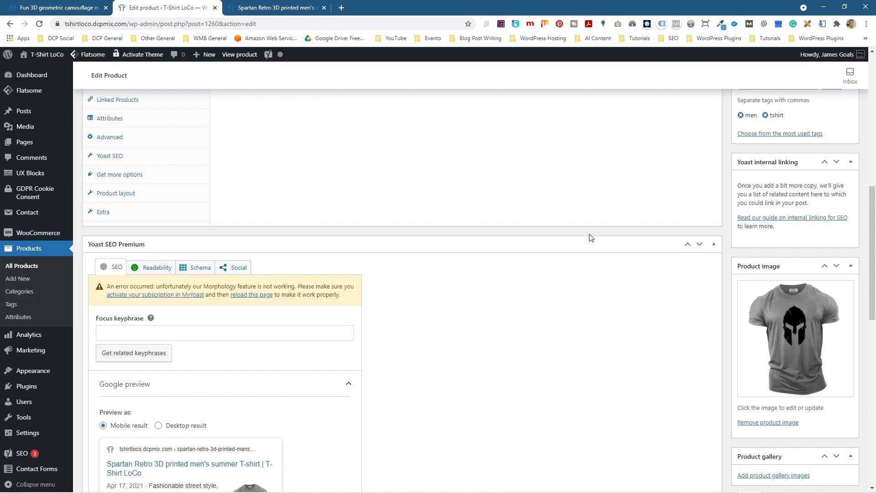
# Add the 3D geometric tee image to the product gallery.
pyautogui.scroll(-8, 661, 269)
pyautogui.scroll(4, 737, 276)
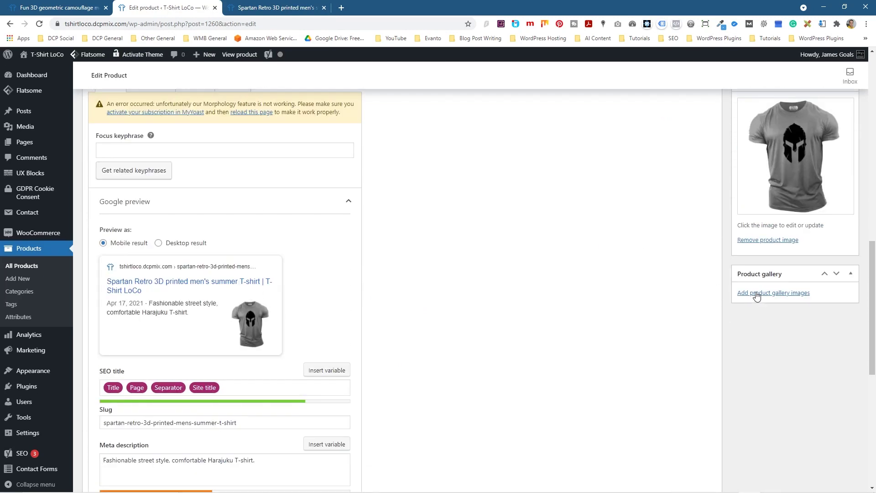
pyautogui.click(778, 293)
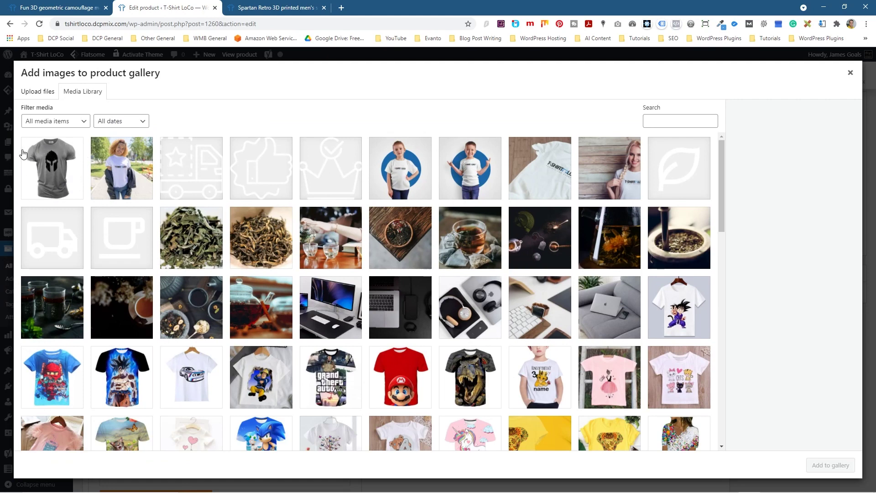
pyautogui.scroll(-1, 226, 299)
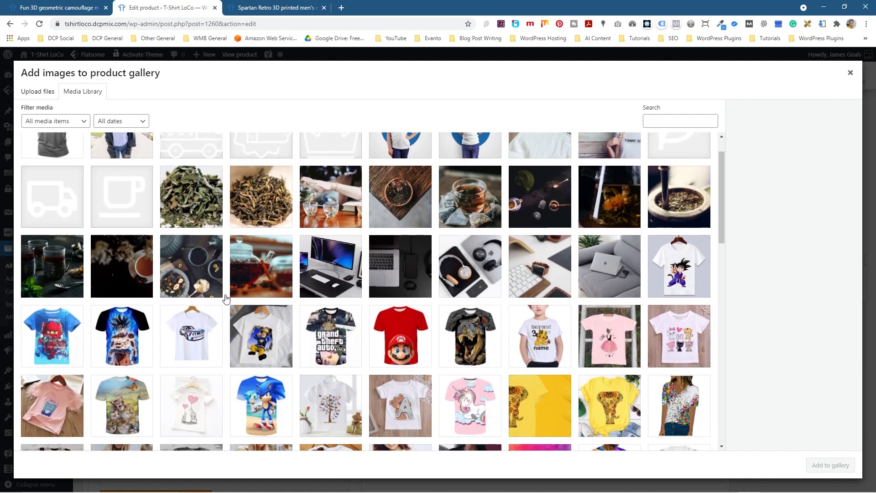
pyautogui.scroll(-9, 226, 298)
pyautogui.click(341, 180)
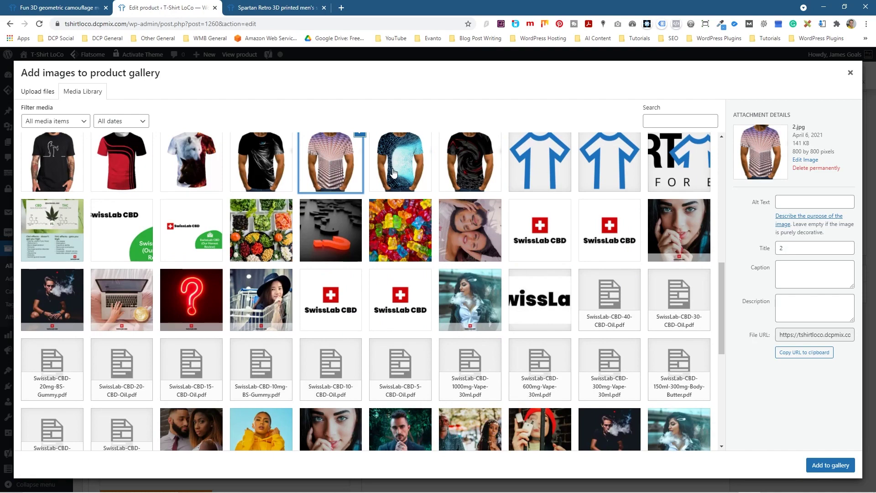
pyautogui.scroll(3, 312, 190)
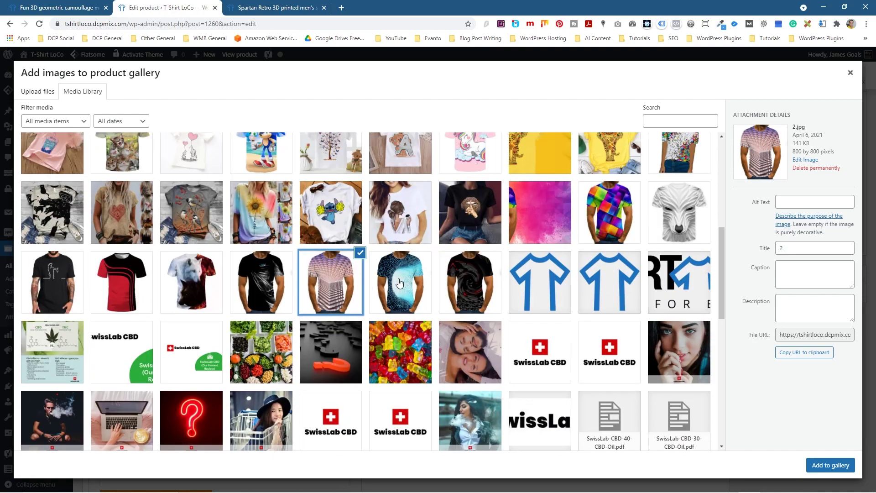
pyautogui.click(397, 283)
pyautogui.click(345, 281)
pyautogui.click(818, 467)
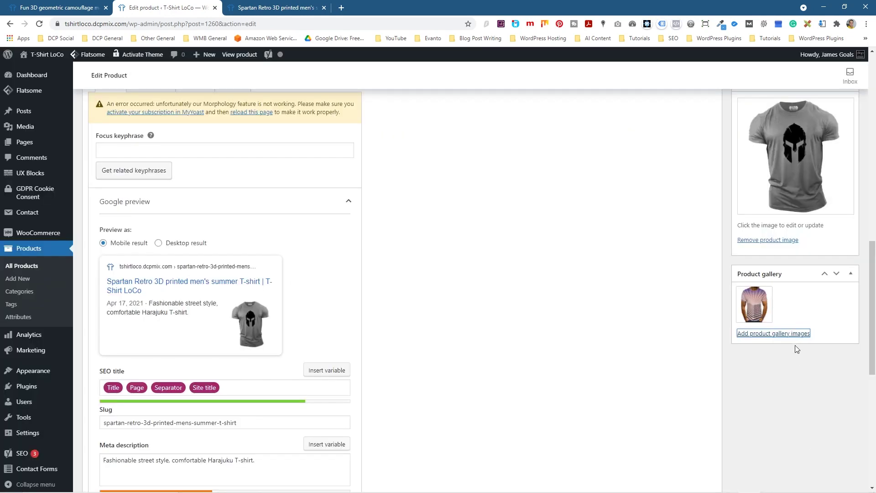
# Add the blue binary-print tee image to the gallery.
pyautogui.click(784, 334)
pyautogui.click(393, 287)
pyautogui.click(501, 297)
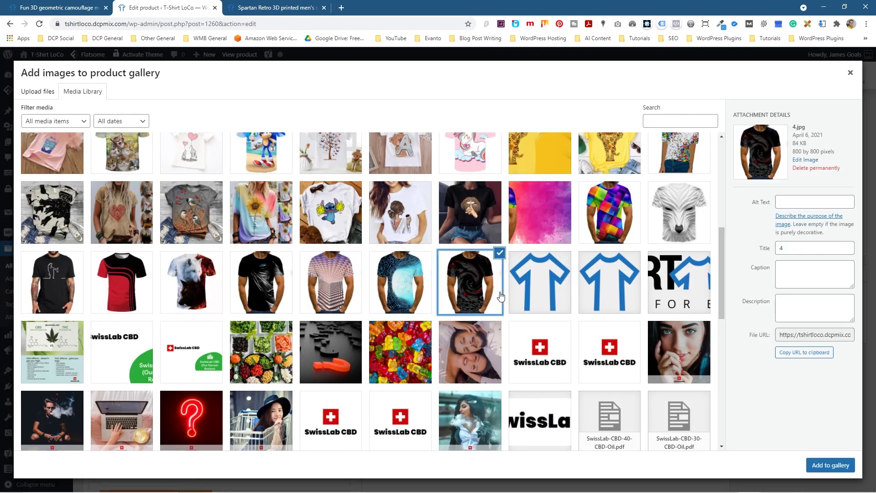
pyautogui.click(423, 286)
pyautogui.click(823, 465)
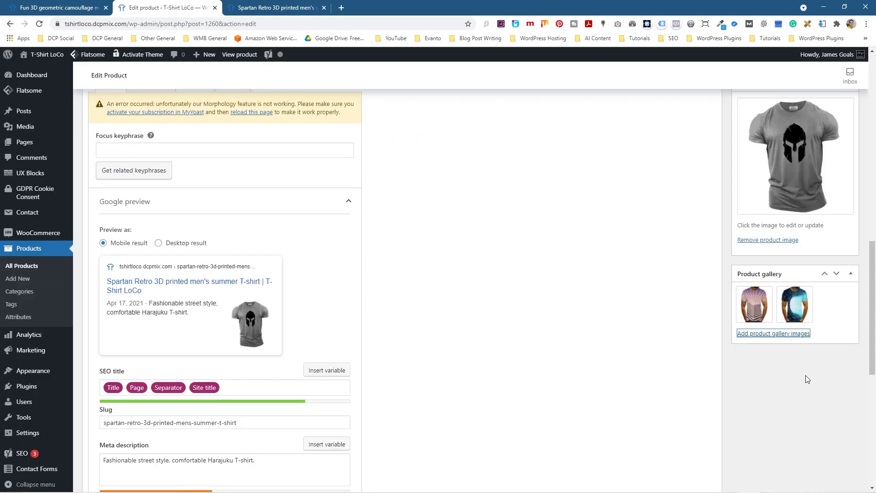
# Add the black swirl tee image to the gallery.
pyautogui.click(790, 333)
pyautogui.click(466, 279)
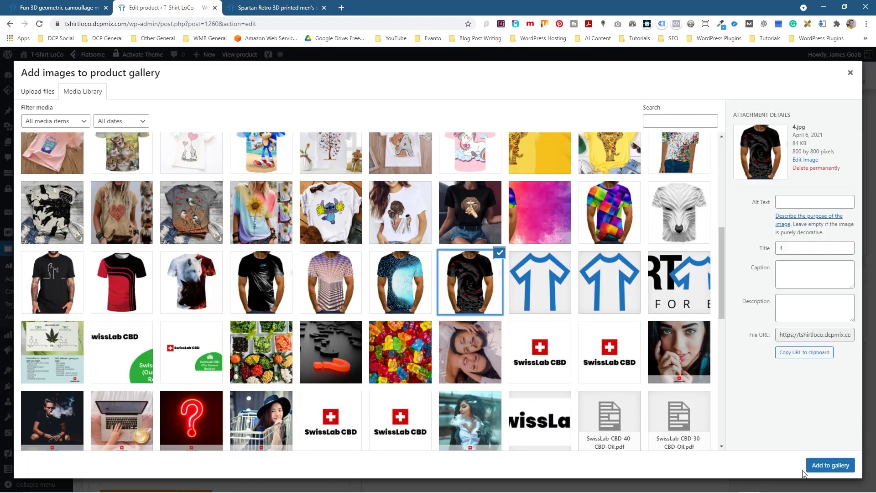
pyautogui.click(824, 465)
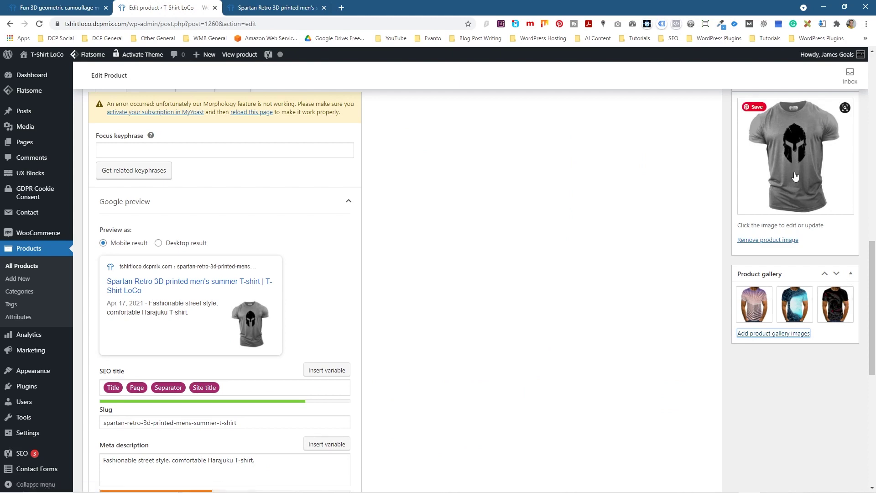
# Save the draft and reload the storefront preview to show the new gallery.
pyautogui.scroll(14, 680, 328)
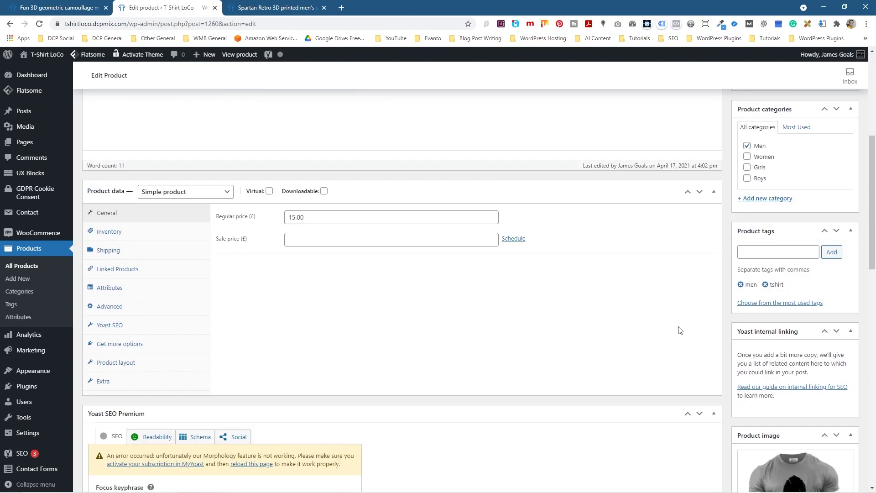
pyautogui.click(753, 206)
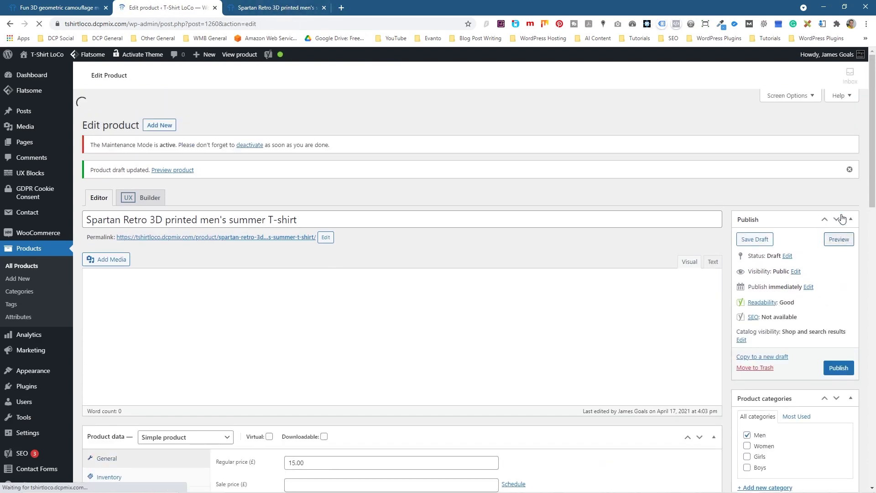
pyautogui.click(263, 12)
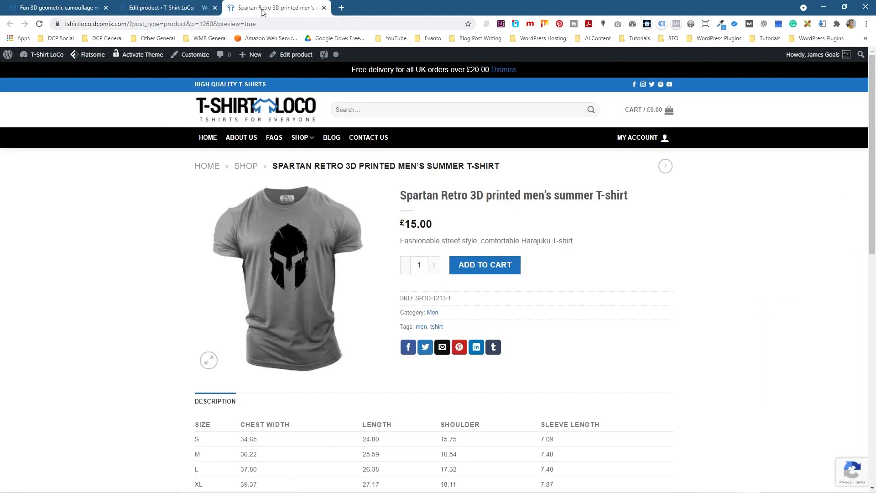
pyautogui.click(39, 24)
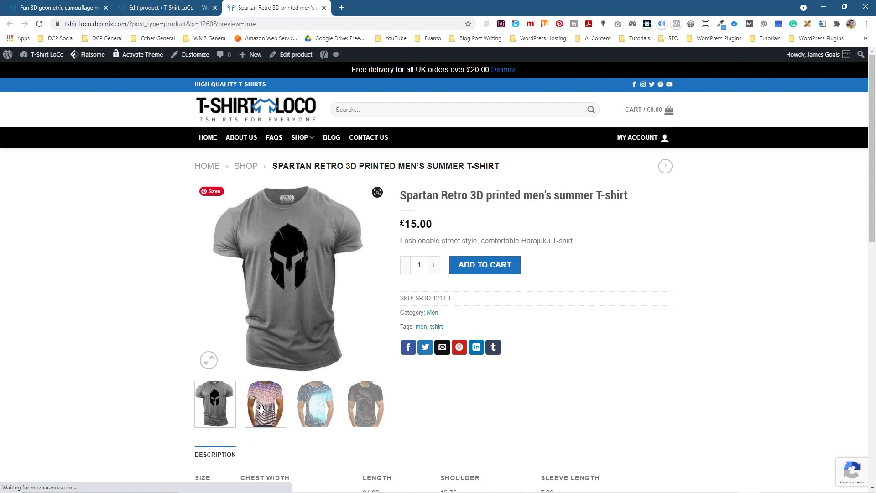
# Browse all four gallery images, including full-screen view, then open the main Shop listing.
pyautogui.click(359, 412)
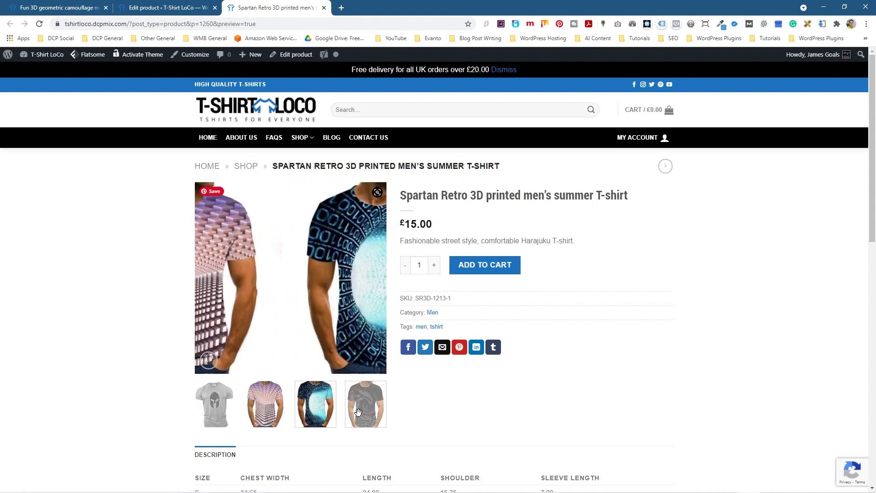
pyautogui.click(214, 403)
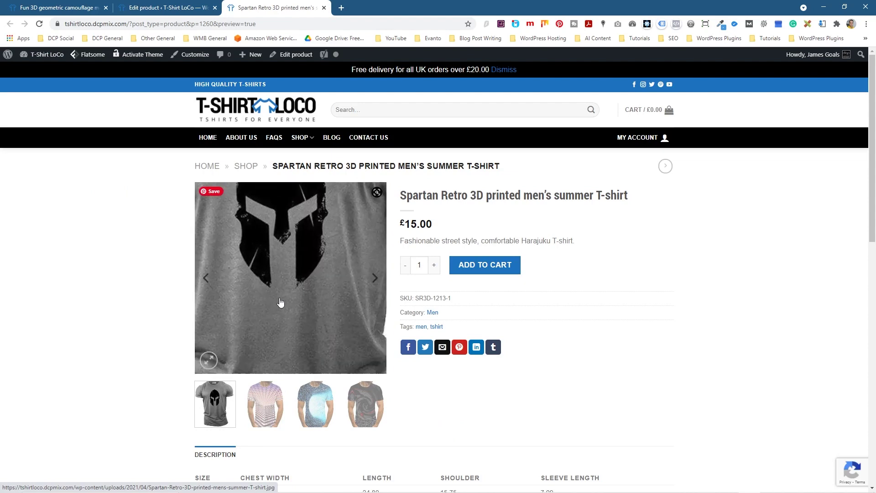
pyautogui.click(287, 274)
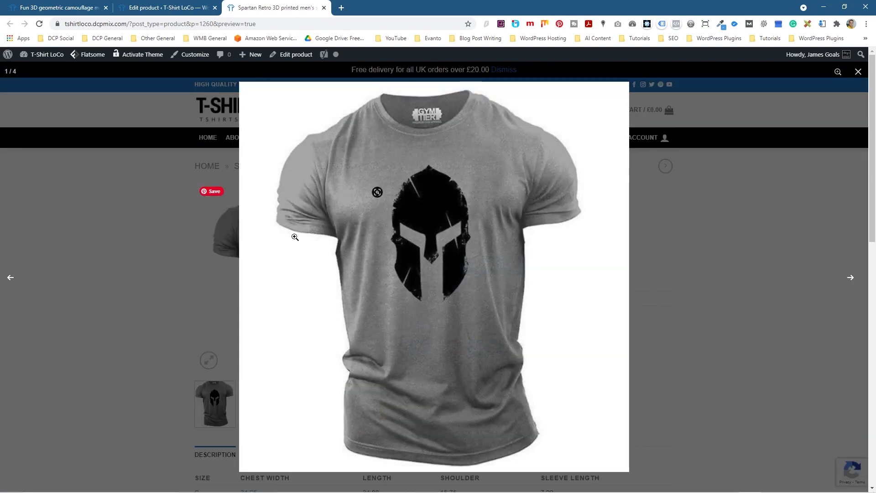
pyautogui.click(848, 278)
pyautogui.click(849, 278)
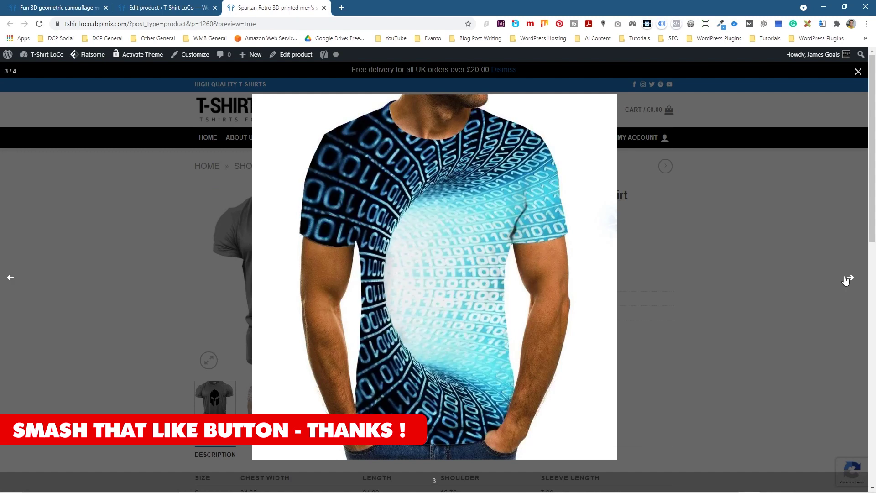
pyautogui.click(849, 277)
pyautogui.click(10, 277)
pyautogui.click(10, 277)
pyautogui.click(10, 277)
pyautogui.click(70, 303)
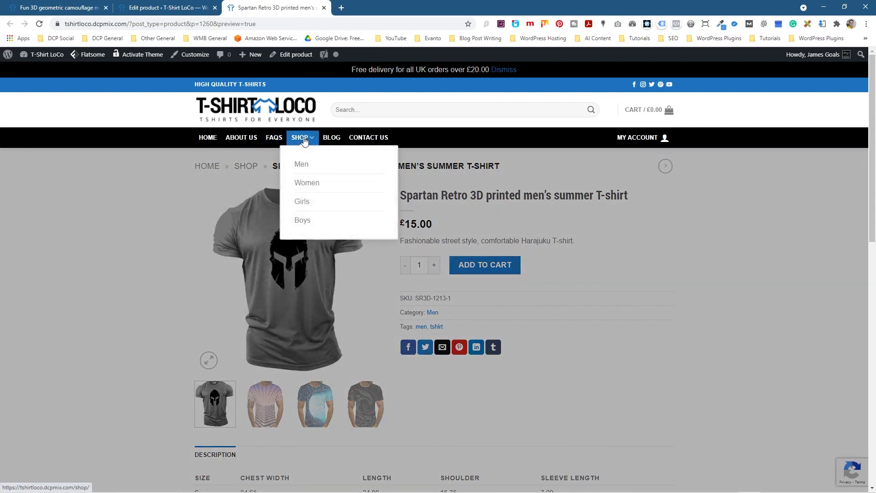
pyautogui.click(306, 141)
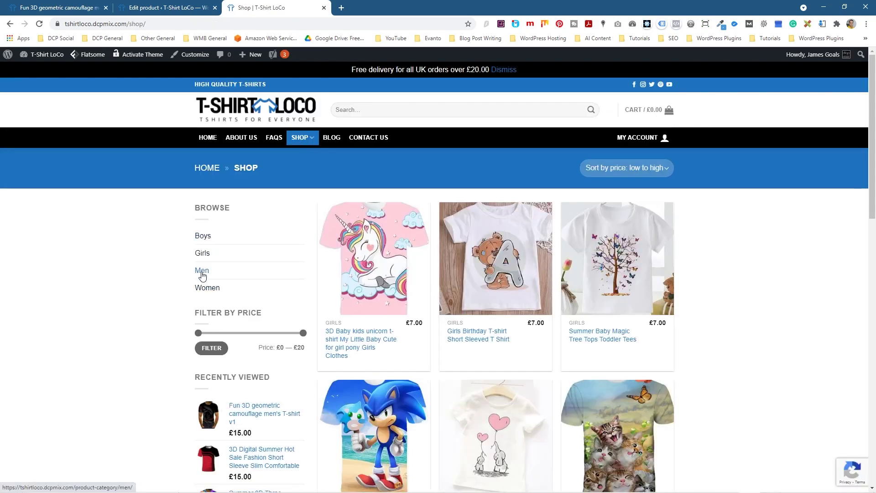
# Open the Men category and inspect the first T-shirt's Size dropdown.
pyautogui.click(202, 272)
pyautogui.click(373, 253)
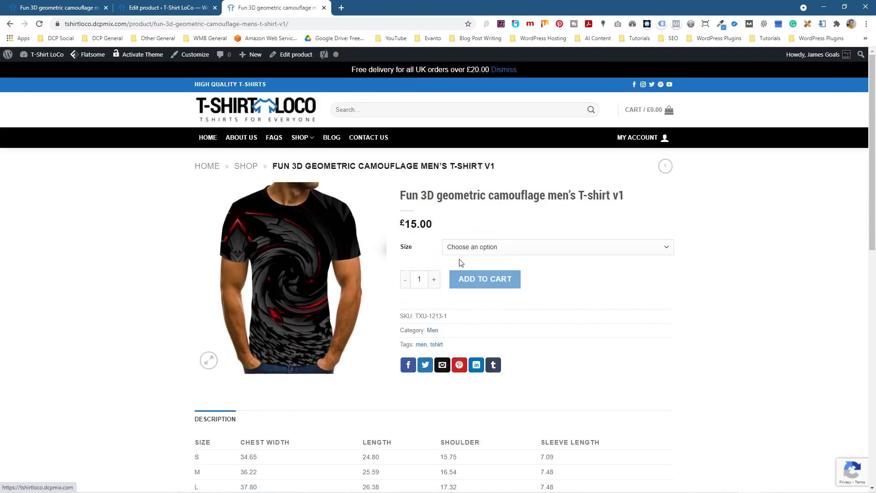
pyautogui.click(486, 249)
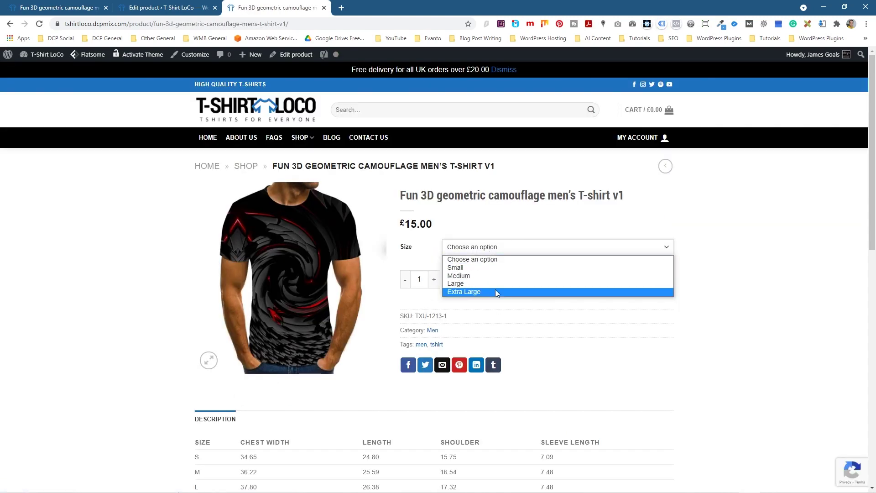
pyautogui.click(593, 259)
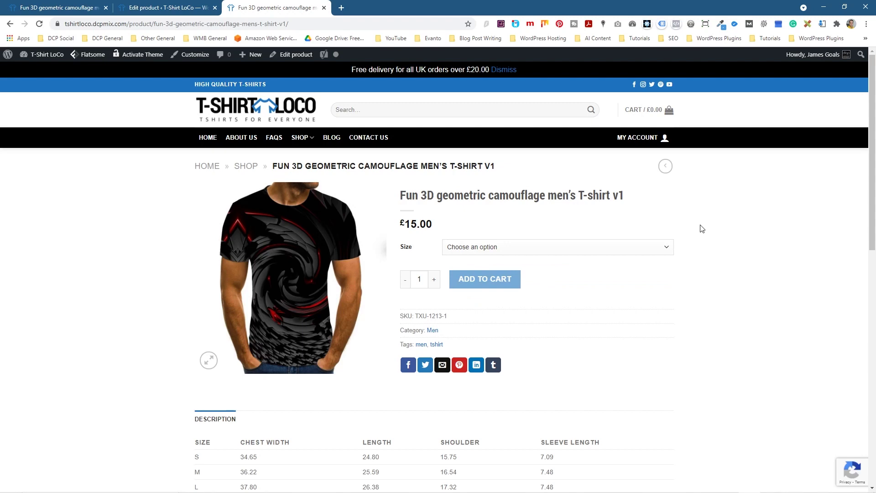
pyautogui.click(579, 246)
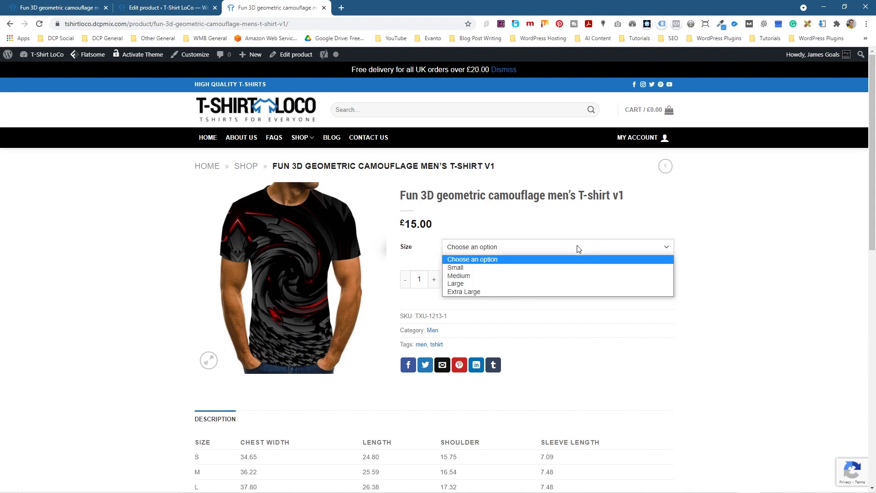
pyautogui.click(754, 279)
# Browse and reload the Men listing, confirming Spartan Retro is absent, then return to the editor.
pyautogui.moveTo(299, 137)
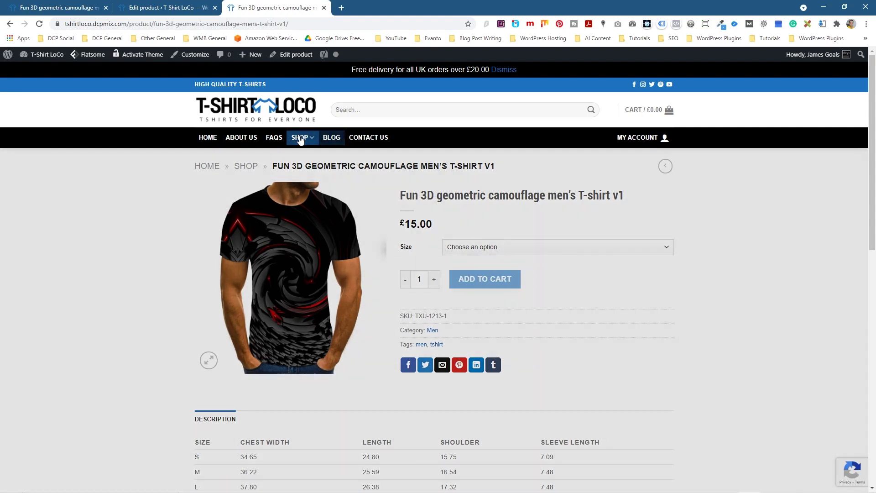
pyautogui.click(306, 166)
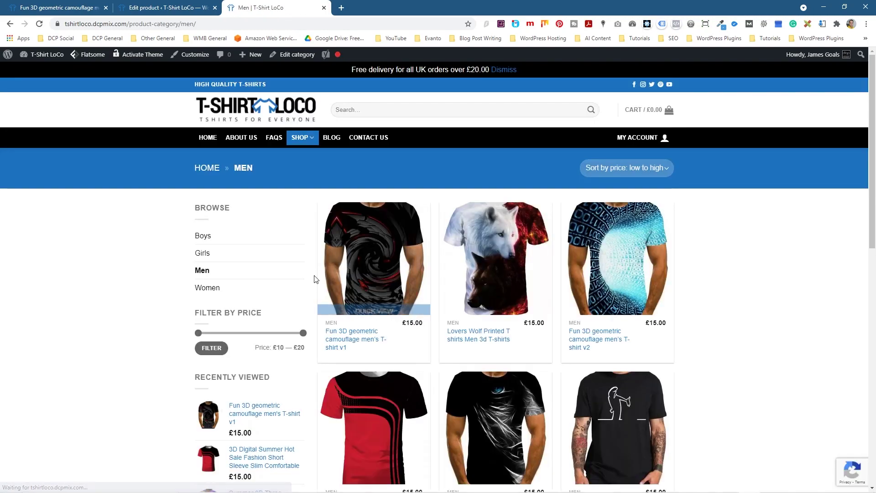
pyautogui.scroll(-10, 315, 279)
pyautogui.scroll(8, 365, 288)
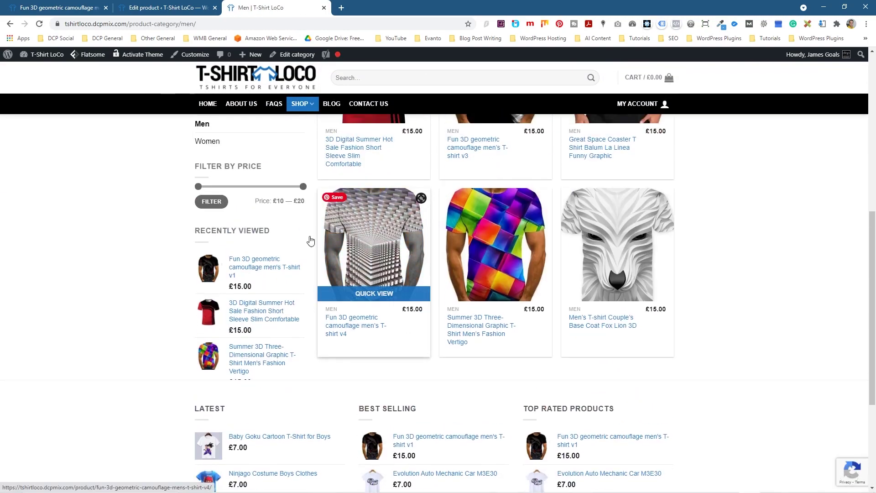
pyautogui.scroll(1, 264, 207)
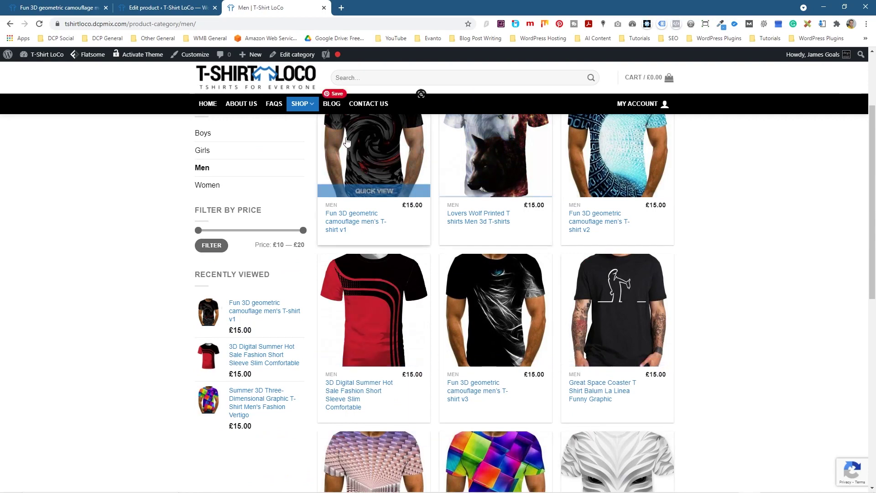
pyautogui.moveTo(301, 104)
pyautogui.click(305, 133)
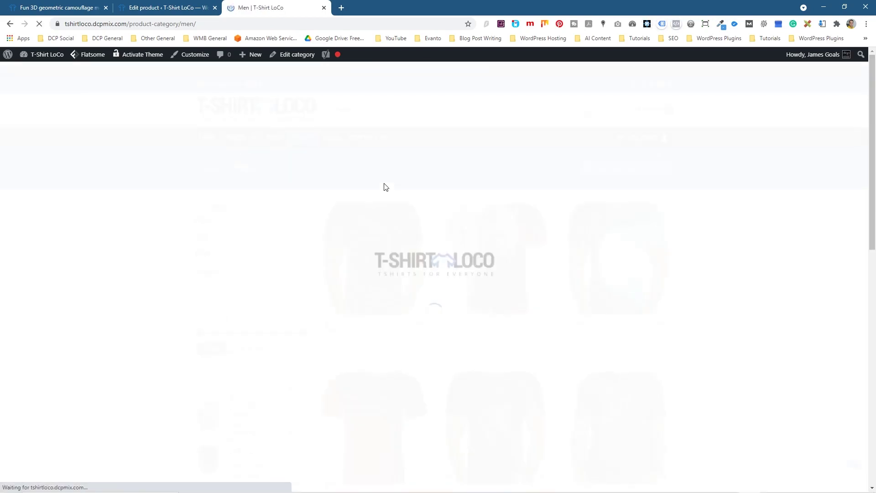
pyautogui.scroll(-7, 609, 288)
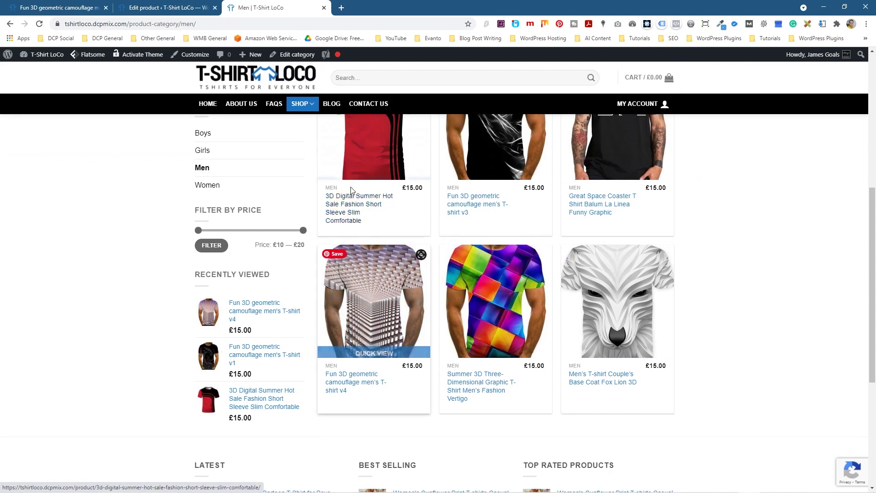
pyautogui.scroll(5, 457, 137)
pyautogui.click(172, 8)
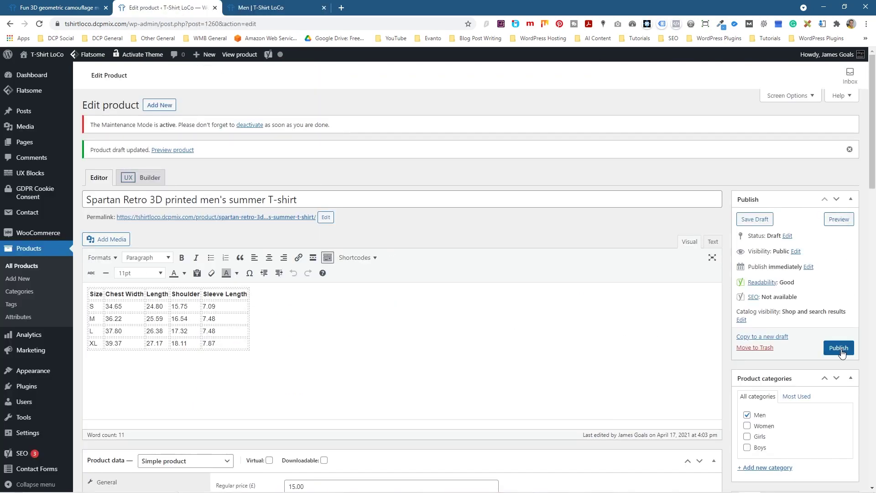
# Publish the Spartan Retro product and see it still marked Draft in the Products list.
pyautogui.click(759, 221)
pyautogui.click(19, 254)
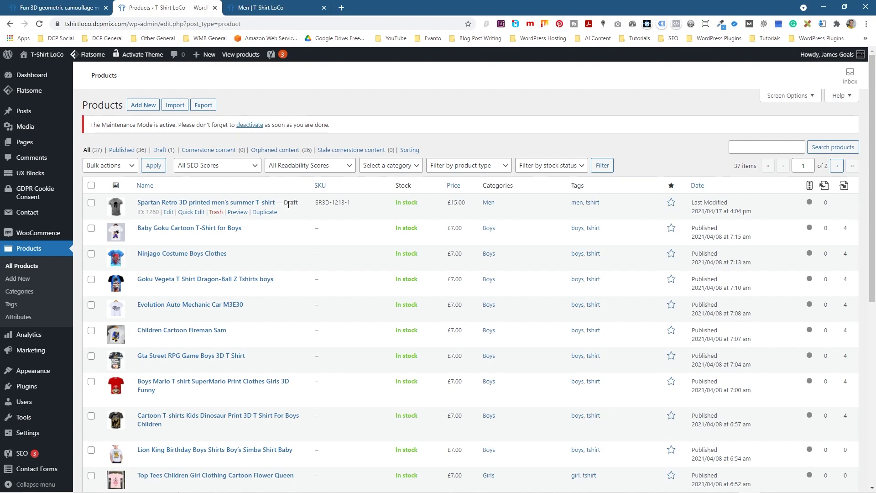
pyautogui.moveTo(284, 203); pyautogui.dragTo(301, 203)
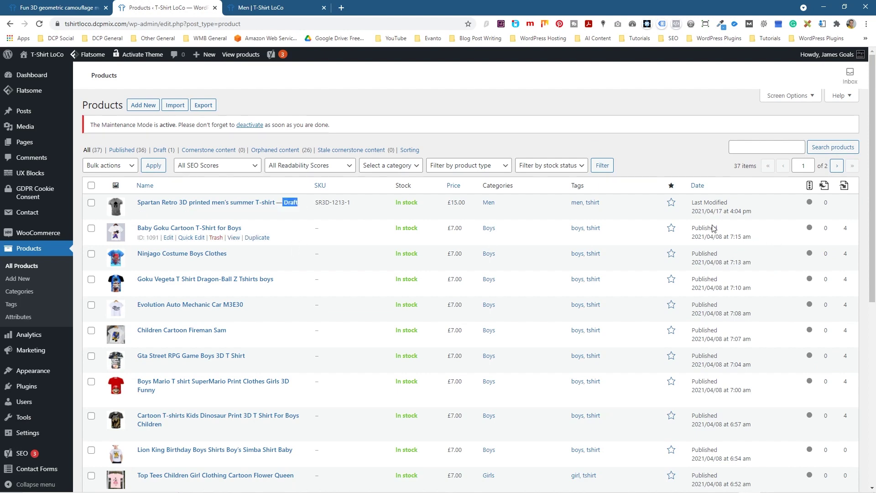
# Reopen the Spartan Retro product, publish it, and return to the Men category tab.
pyautogui.click(217, 203)
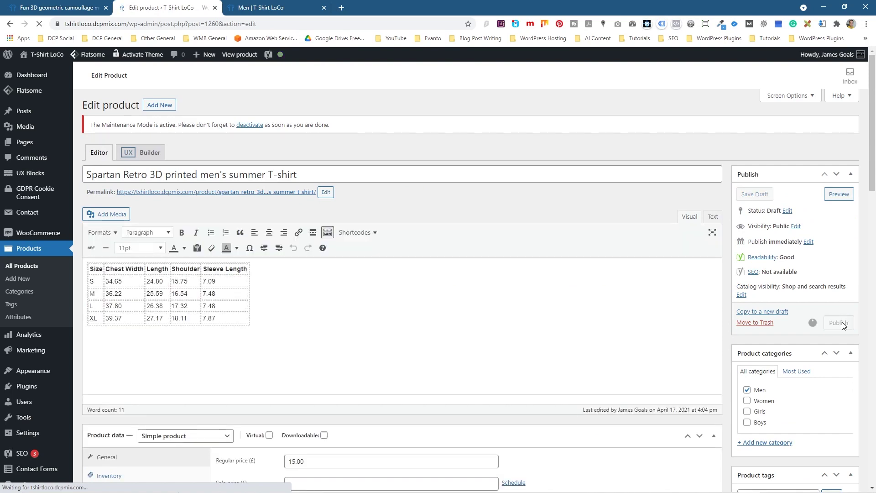
pyautogui.click(842, 322)
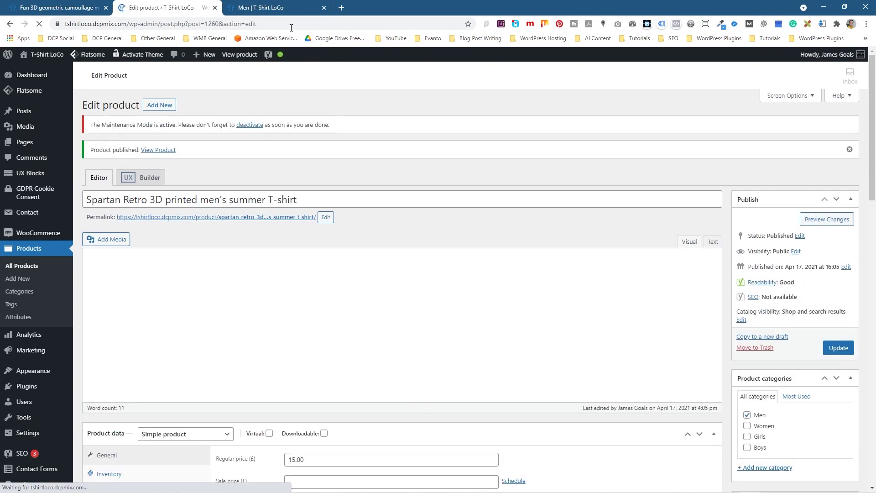
pyautogui.click(261, 8)
pyautogui.scroll(-3, 256, 201)
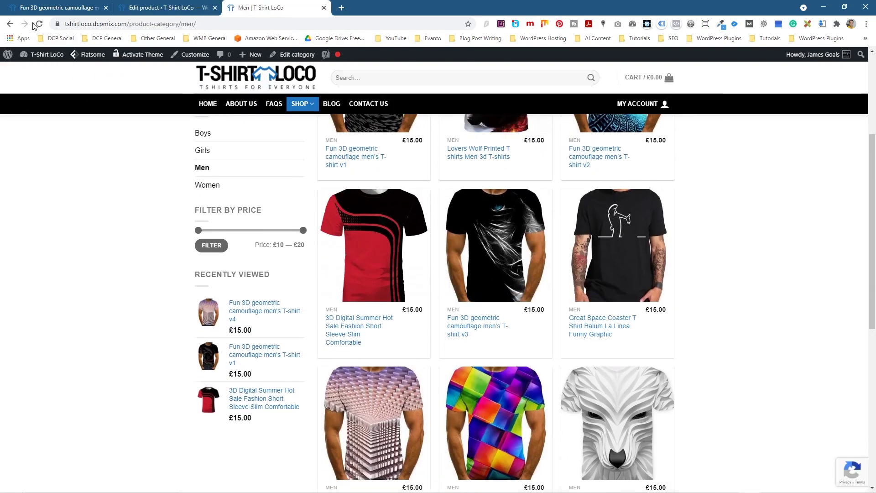
# Reload the Men category and open the Spartan Retro product page from its card.
pyautogui.press('F5')
pyautogui.scroll(-8, 494, 274)
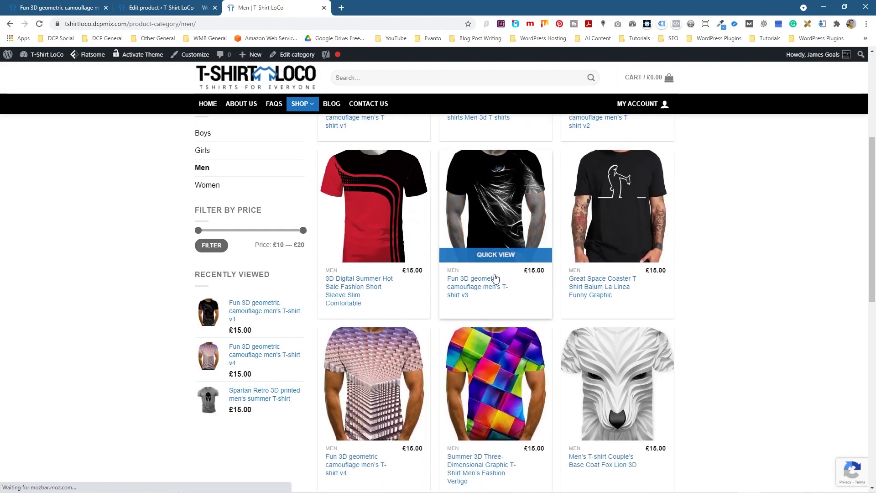
pyautogui.moveTo(405, 289)
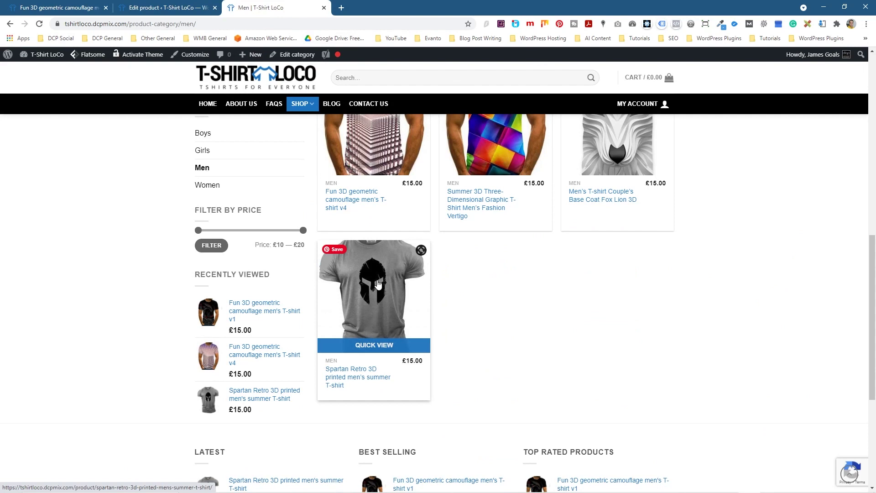
pyautogui.scroll(-1, 374, 214)
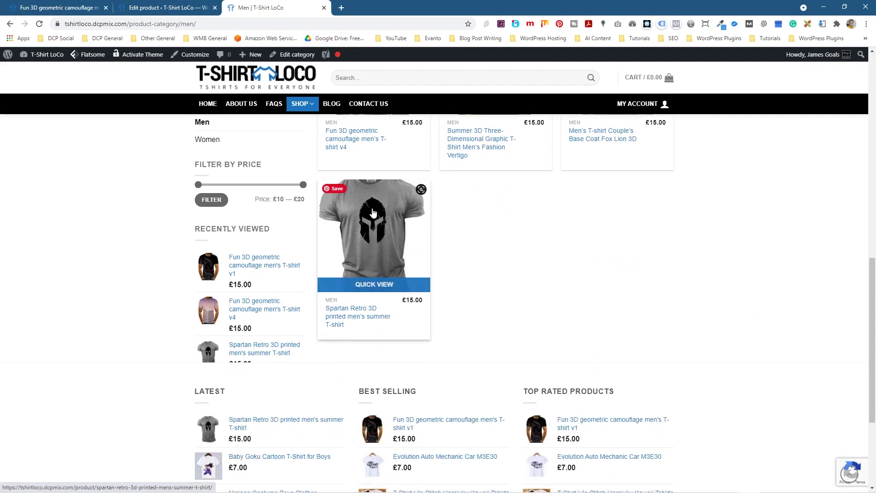
pyautogui.click(382, 233)
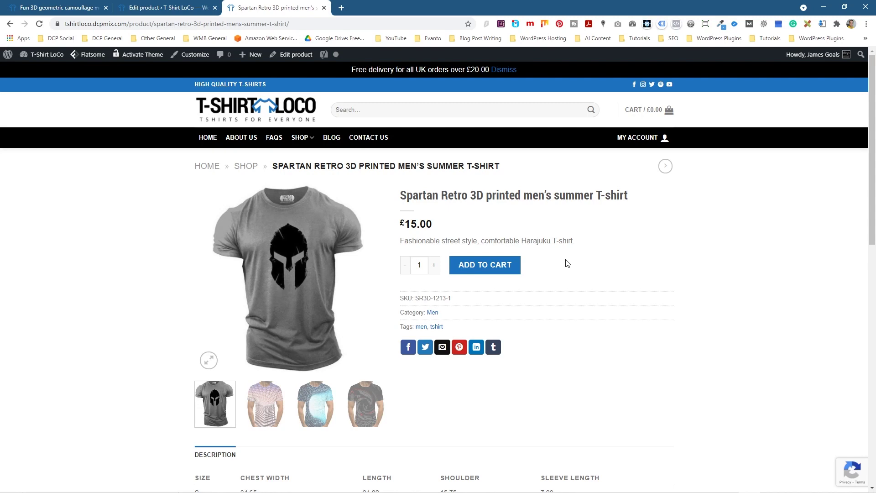
# From the Shop Men category, open the Fun 3D geometric camouflage T-shirt v1 and pick size Large.
pyautogui.moveTo(302, 138)
pyautogui.click(300, 163)
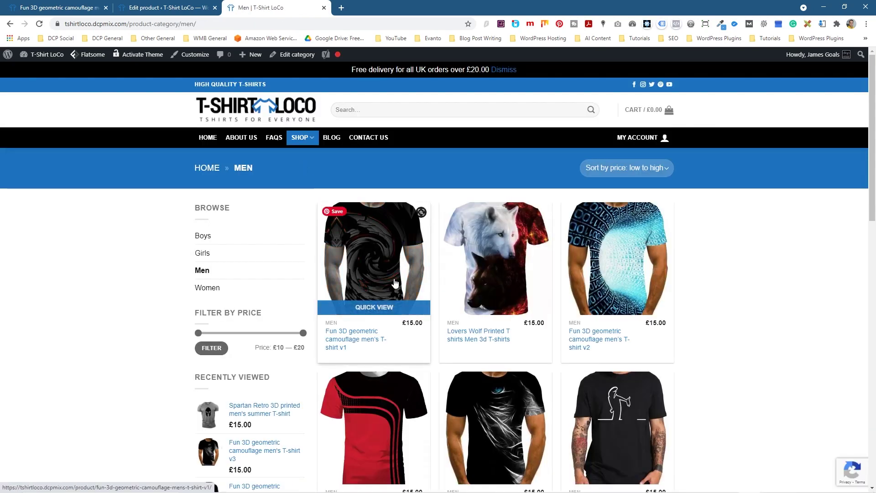
pyautogui.click(395, 282)
pyautogui.click(502, 250)
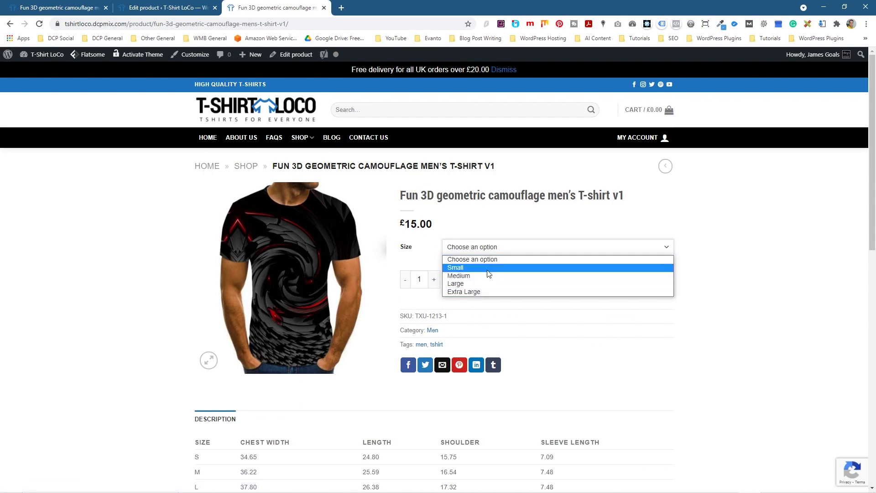
pyautogui.click(484, 283)
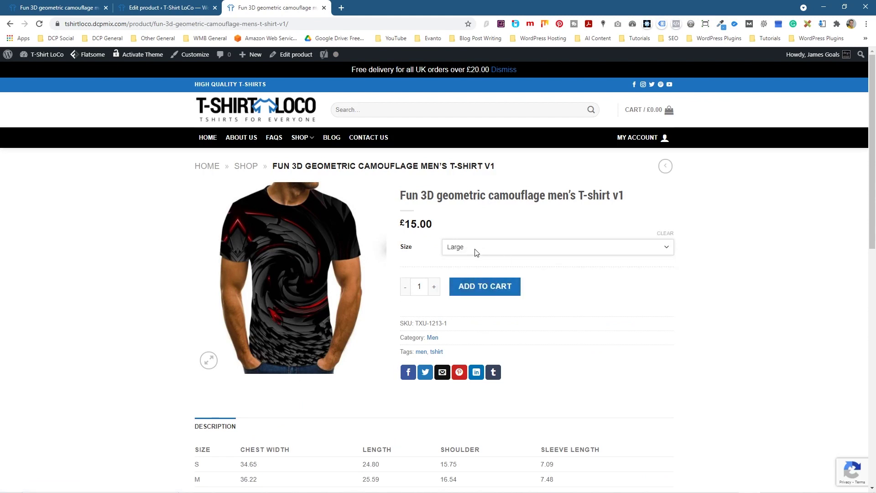